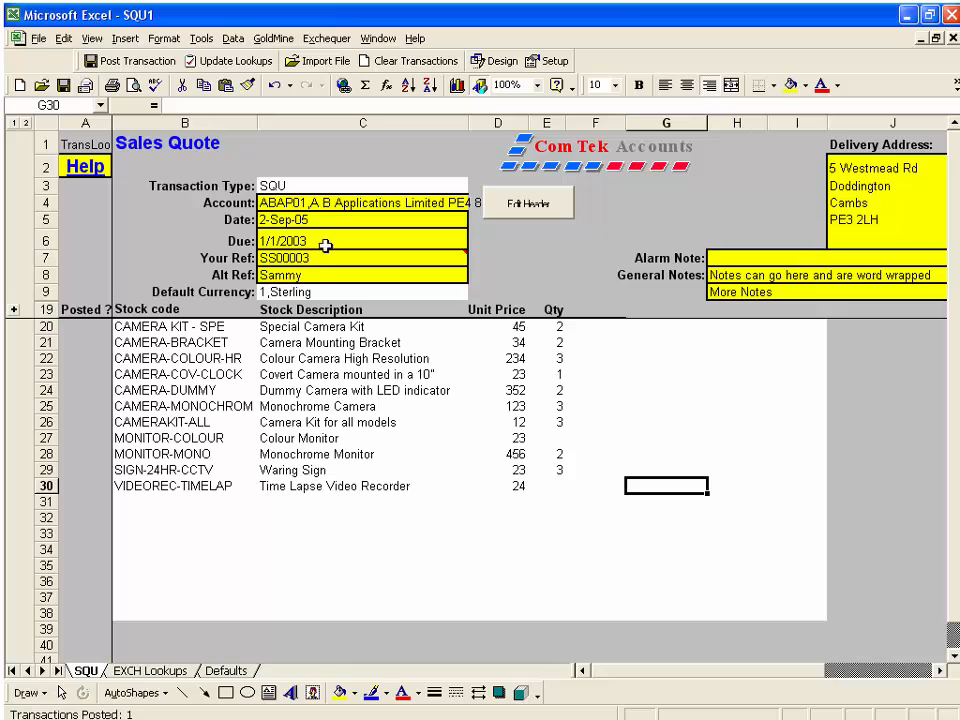
- Review the quote header's account, date, Your Ref, file path, filename, general notes and delivery address cells
{"action": "left_click", "coordinate": [339, 205]}
{"action": "left_click", "coordinate": [320, 227]}
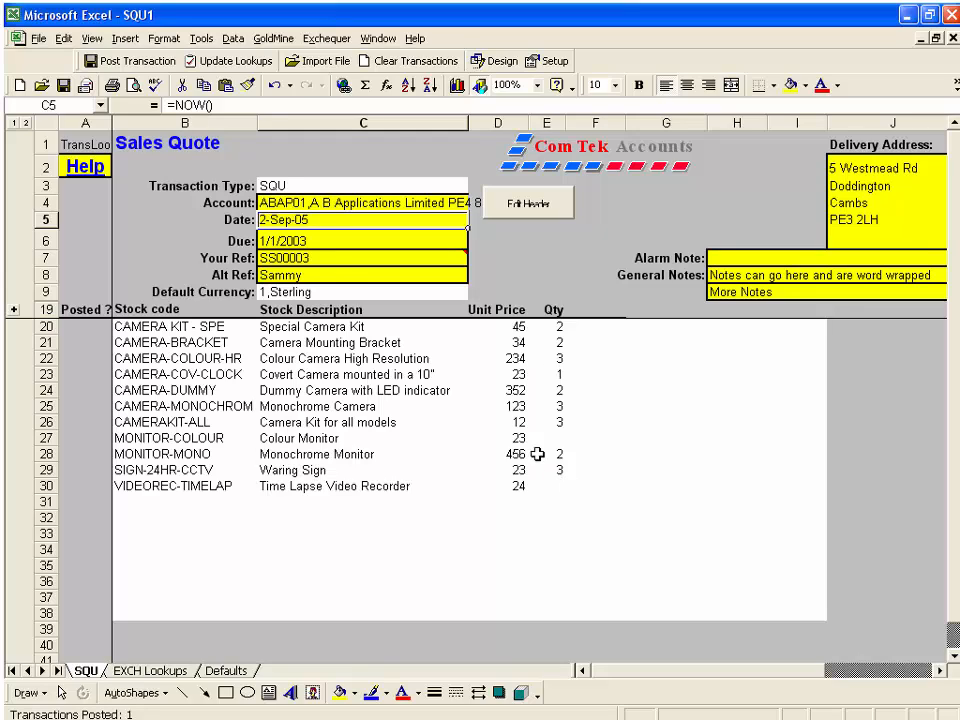
{"action": "left_click", "coordinate": [272, 262]}
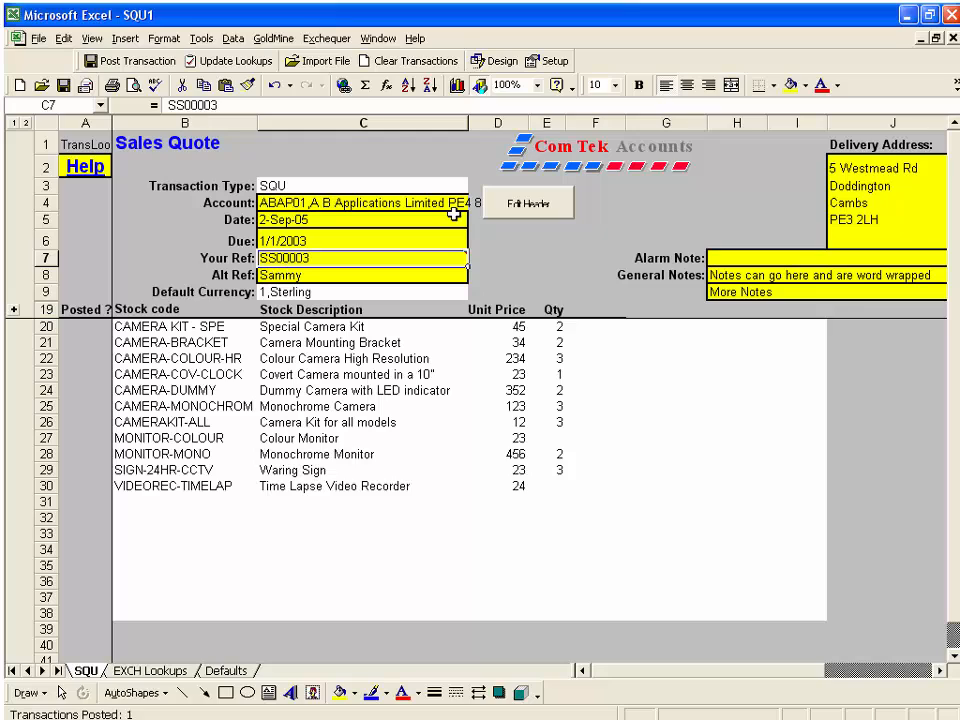
{"action": "mouse_move", "coordinate": [303, 259]}
{"action": "left_click", "coordinate": [940, 671]}
{"action": "left_click", "coordinate": [940, 671]}
{"action": "mouse_move", "coordinate": [850, 170]}
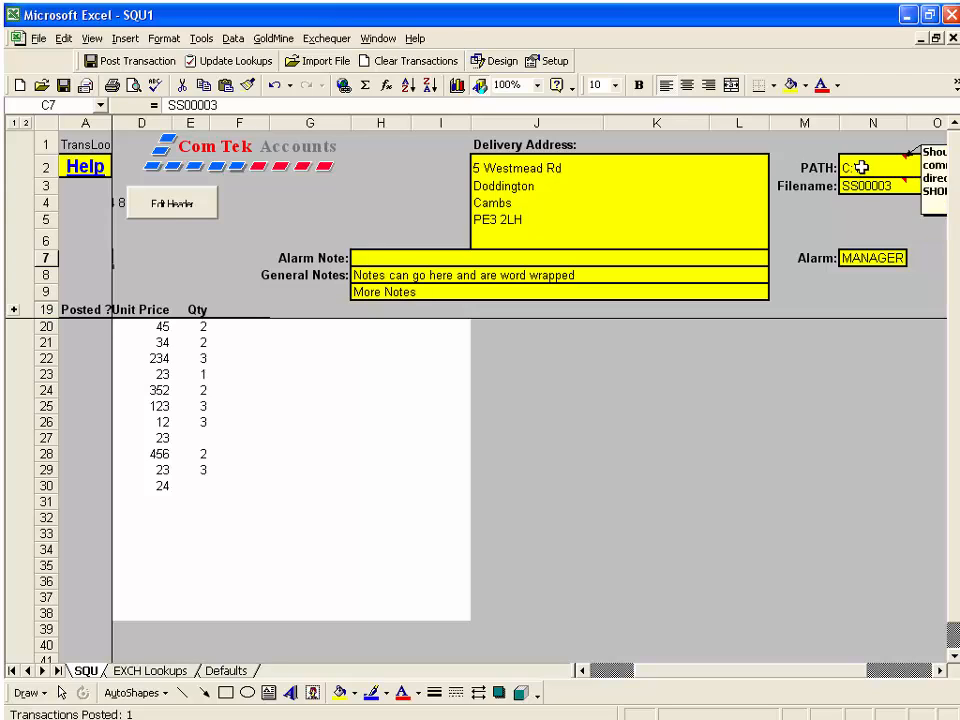
{"action": "left_click", "coordinate": [860, 187]}
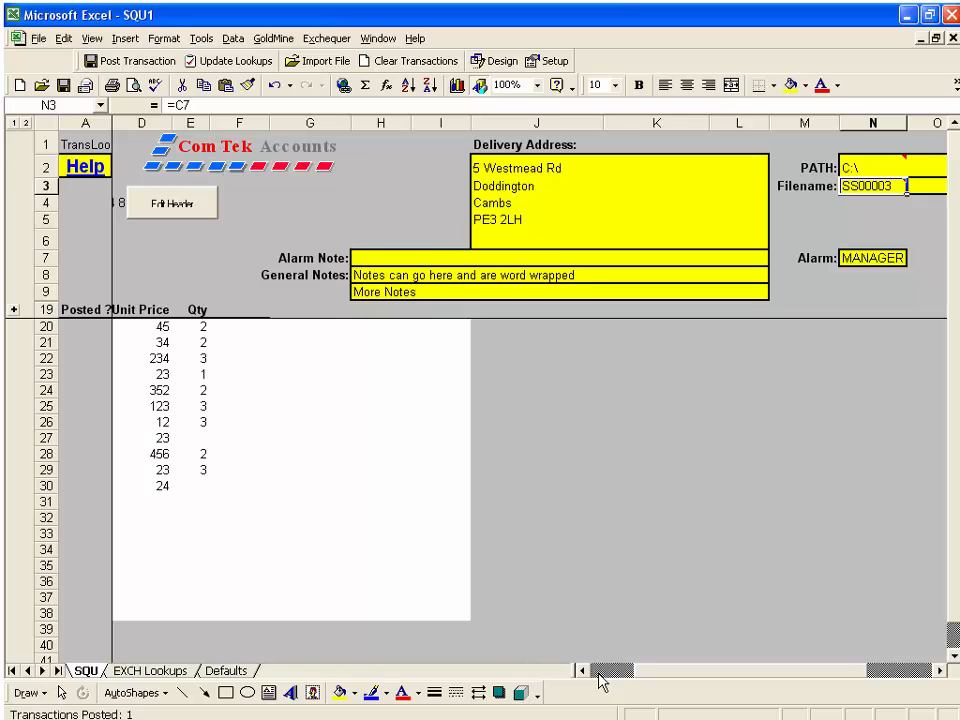
{"action": "left_click_drag", "start_coordinate": [600, 683], "coordinate": [588, 683]}
{"action": "left_click", "coordinate": [323, 261]}
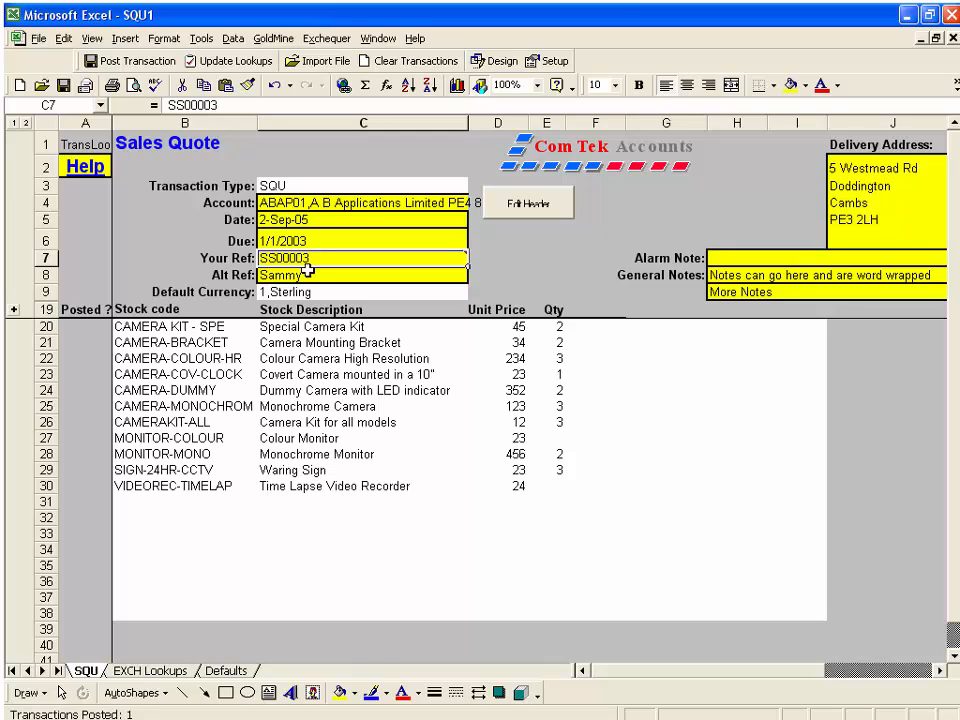
{"action": "left_click", "coordinate": [740, 274]}
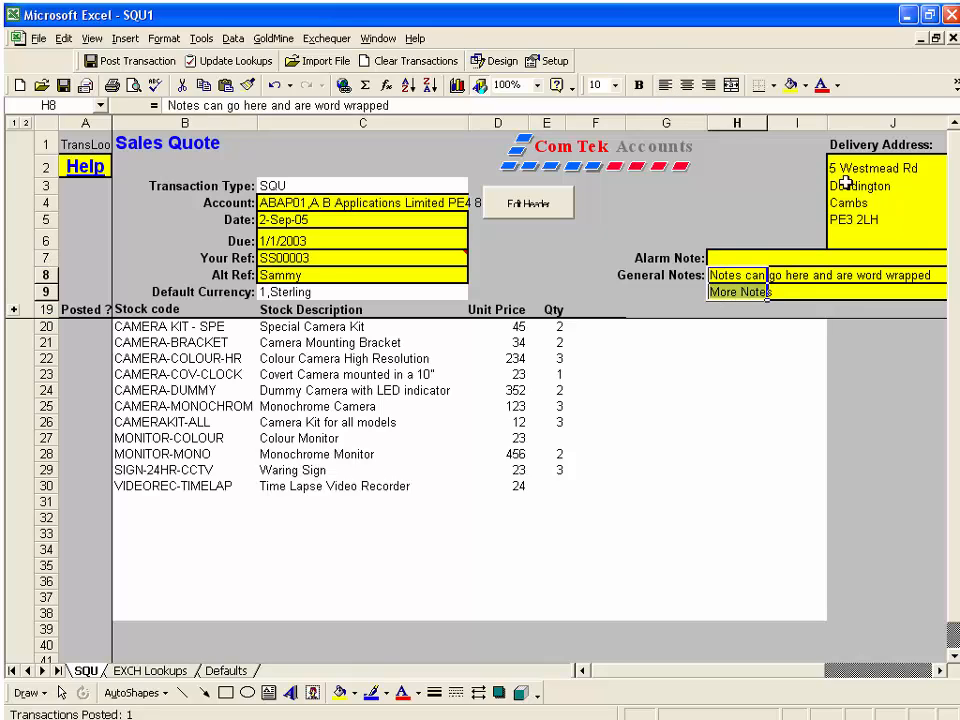
{"action": "left_click_drag", "start_coordinate": [860, 168], "coordinate": [846, 219]}
{"action": "left_click", "coordinate": [594, 292]}
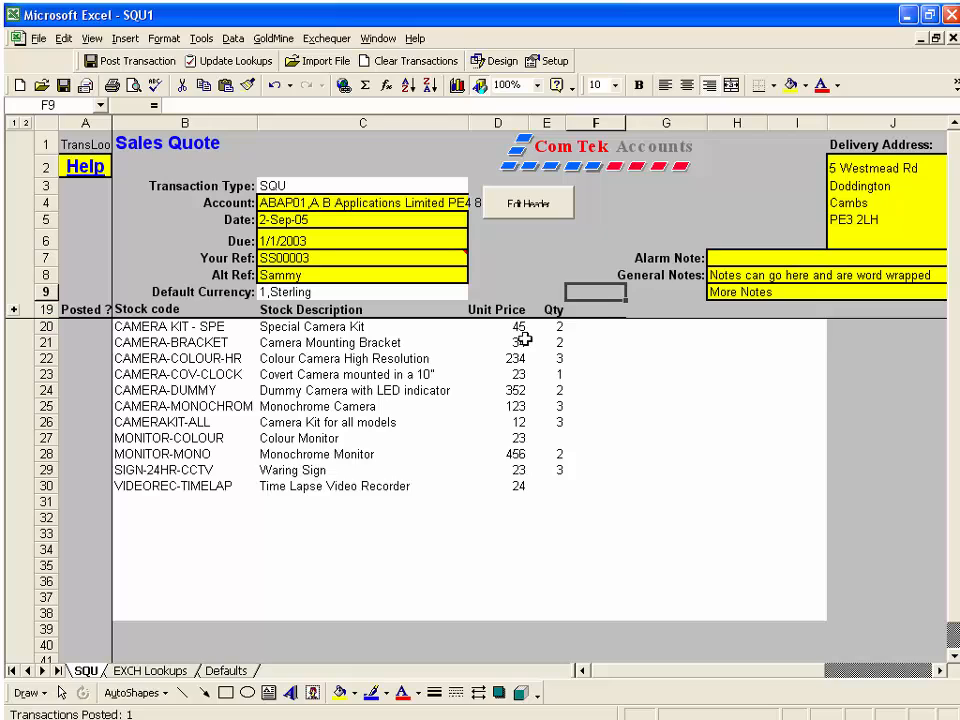
- Post the sales quote to Exchequer, saving its file link with the description PostTrans Template 11:58
{"action": "left_click", "coordinate": [152, 64]}
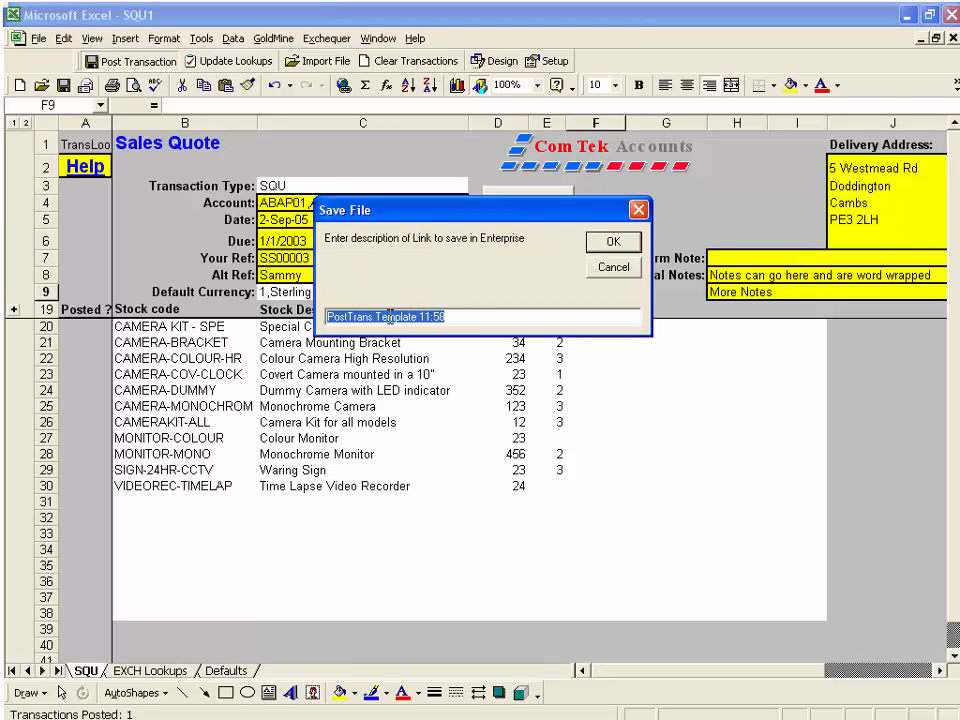
{"action": "left_click", "coordinate": [467, 318]}
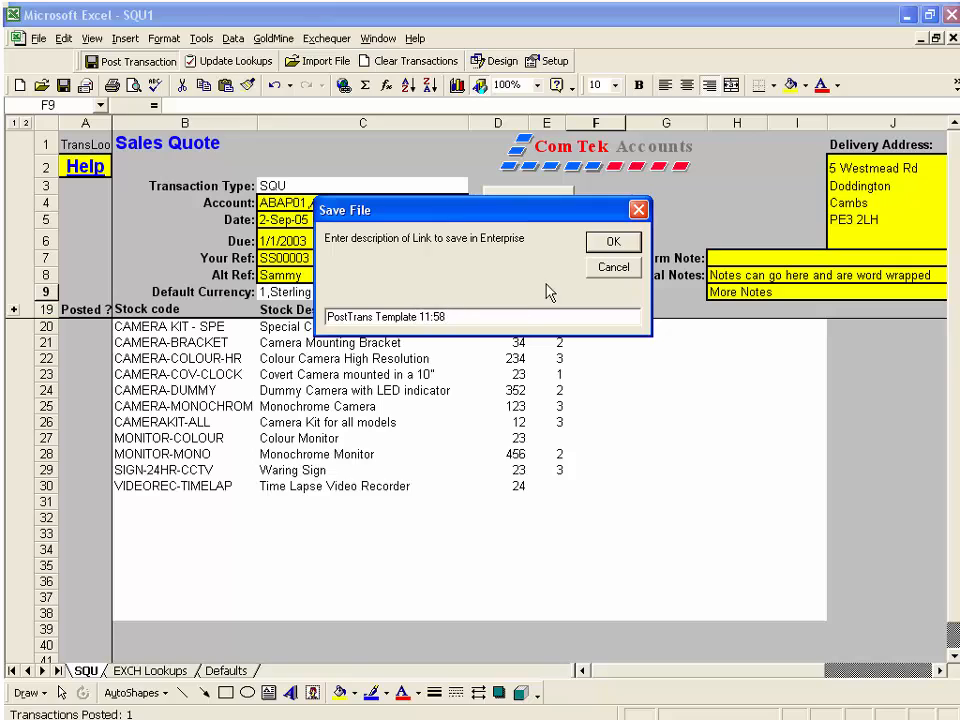
{"action": "left_click", "coordinate": [616, 249]}
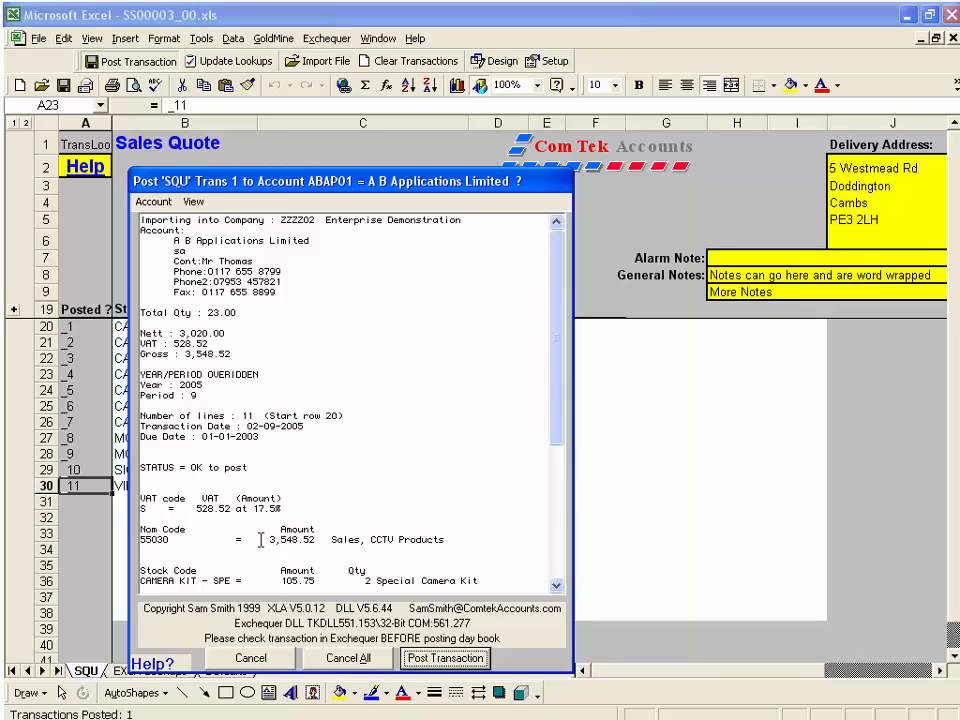
{"action": "left_click", "coordinate": [443, 658]}
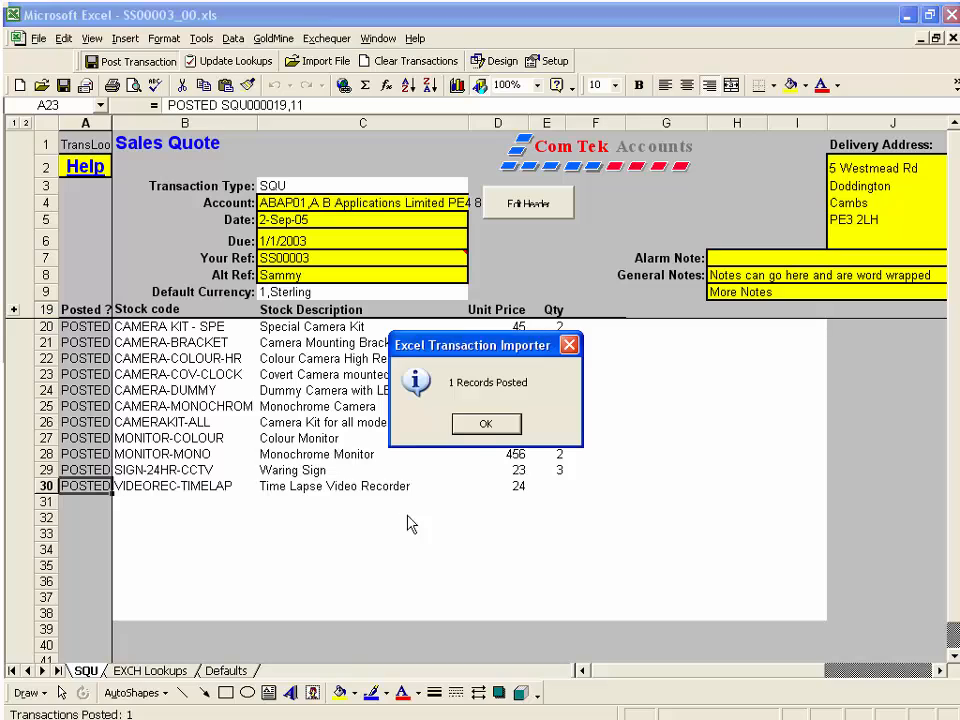
{"action": "left_click", "coordinate": [487, 424]}
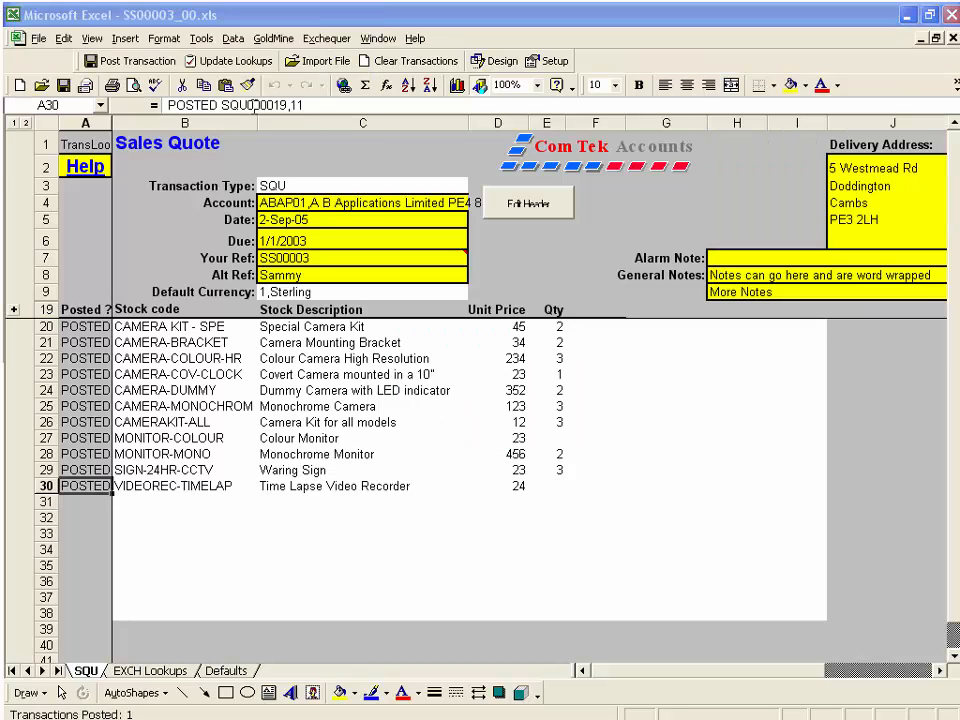
- Check the posted transaction reference in A20 and close the workbook SS00003_00.xls with its changes saved
{"action": "left_click", "coordinate": [88, 326]}
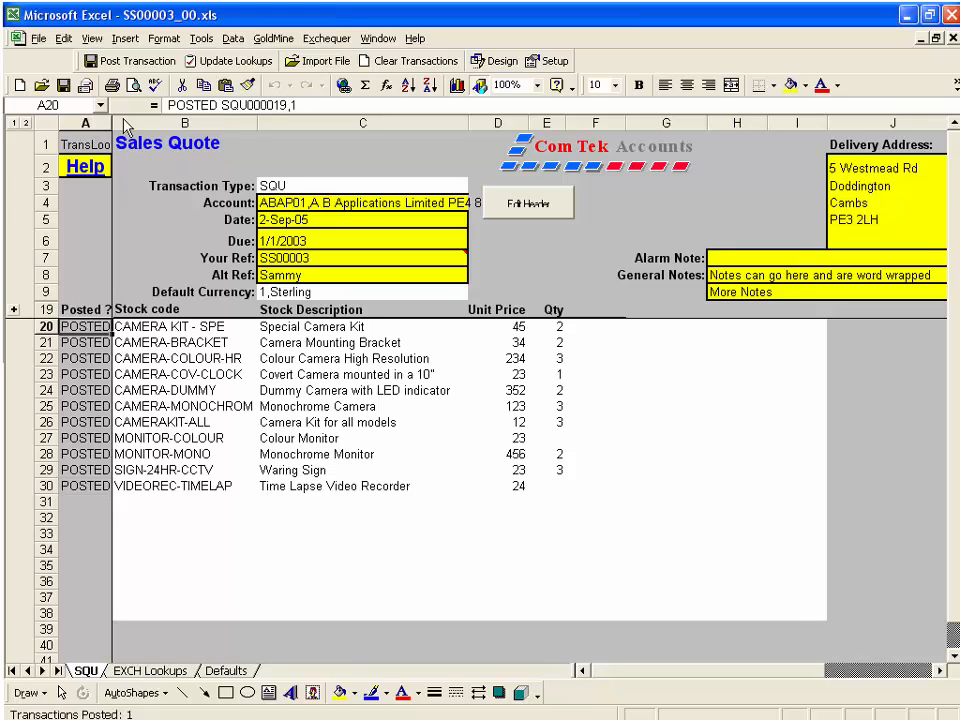
{"action": "left_click_drag", "start_coordinate": [230, 104], "coordinate": [288, 104]}
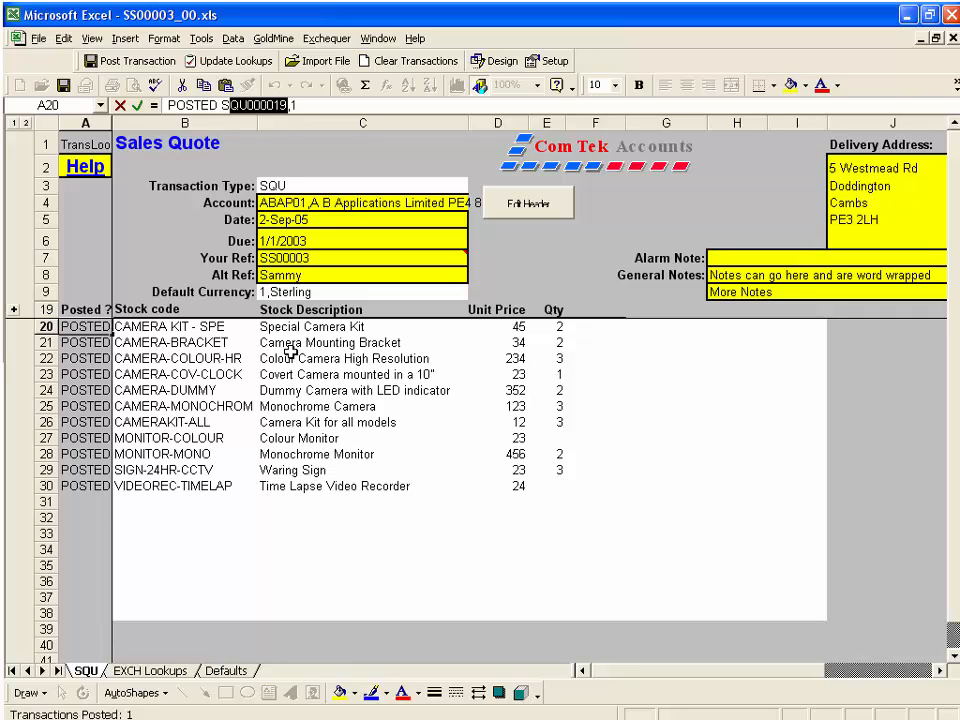
{"action": "left_click", "coordinate": [330, 390]}
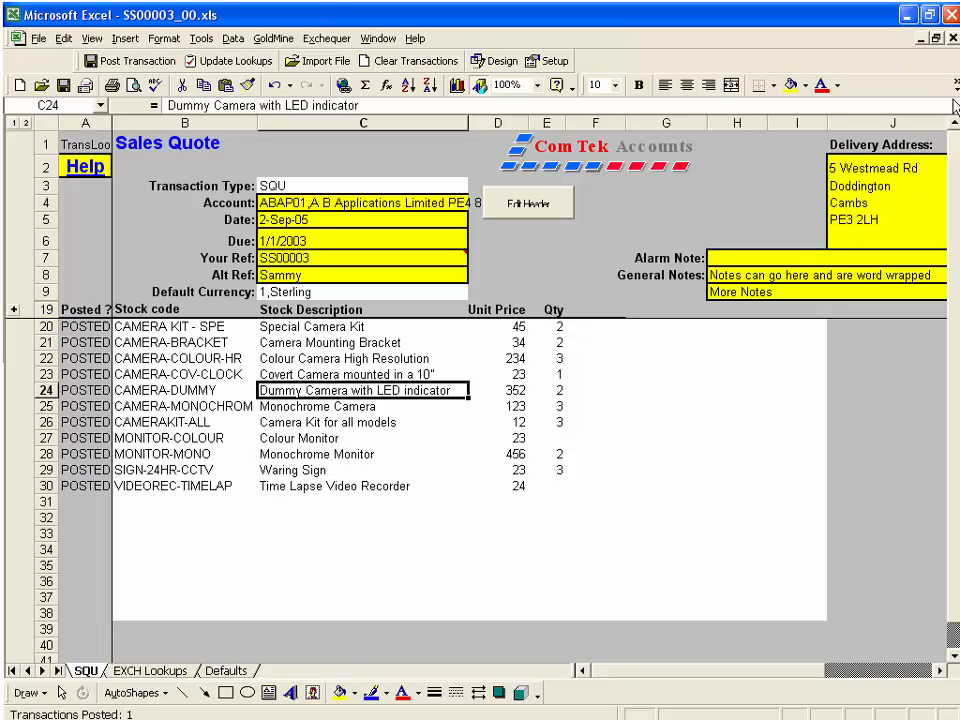
{"action": "left_click", "coordinate": [948, 38]}
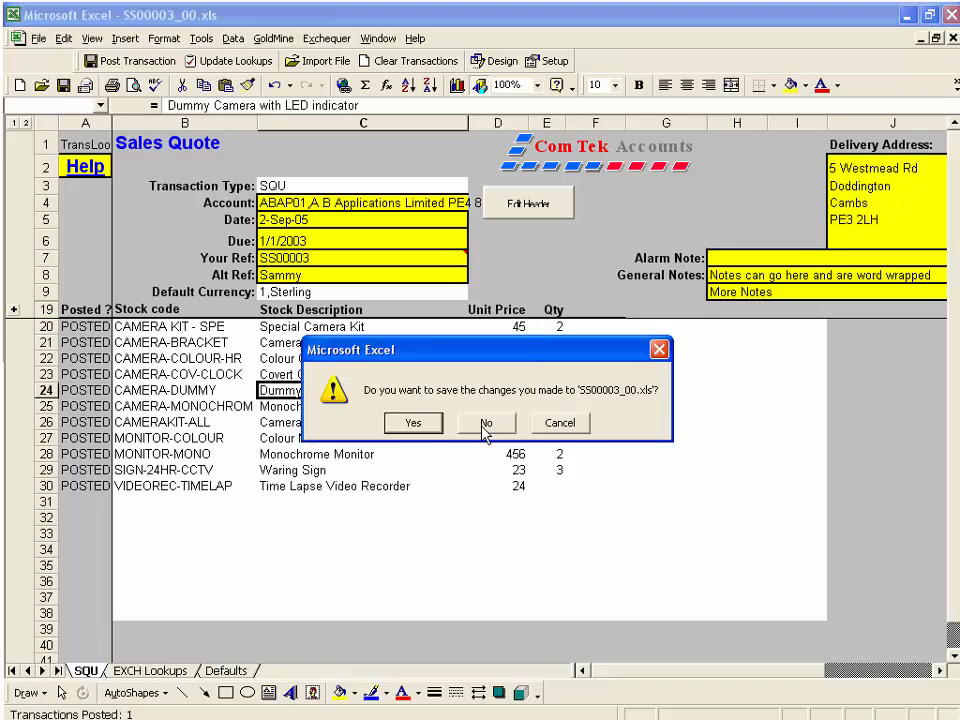
{"action": "left_click", "coordinate": [412, 423]}
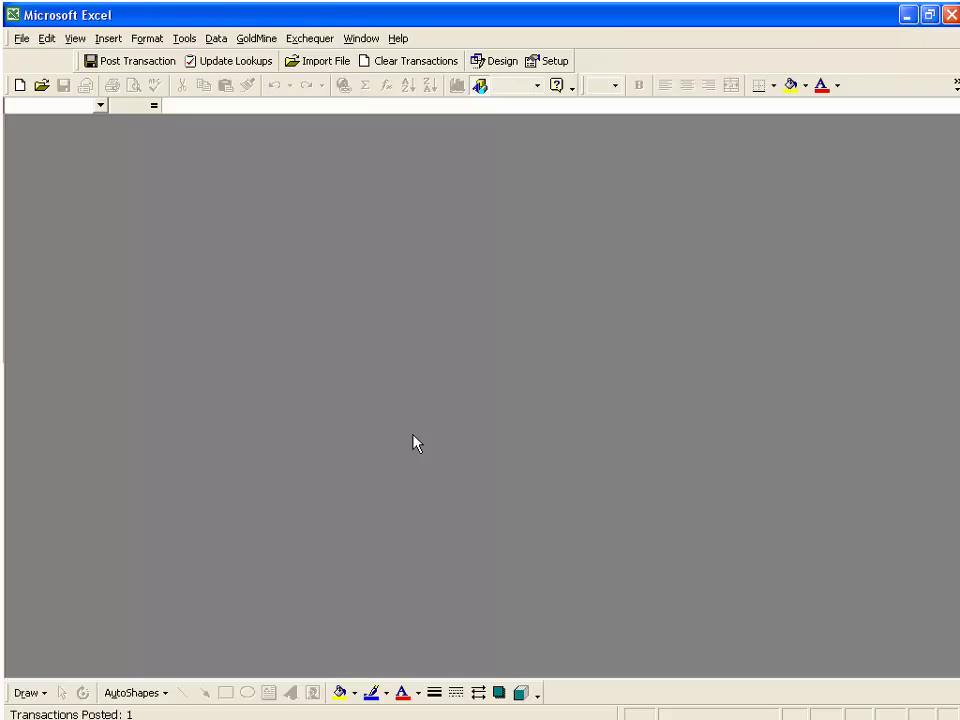
- Switch to Exchequer Enterprise and open the newest sales quotation from the quotes list
{"action": "key", "text": "alt+Tab"}
{"action": "key", "text": "alt+Tab"}
{"action": "key", "text": "alt+Tab"}
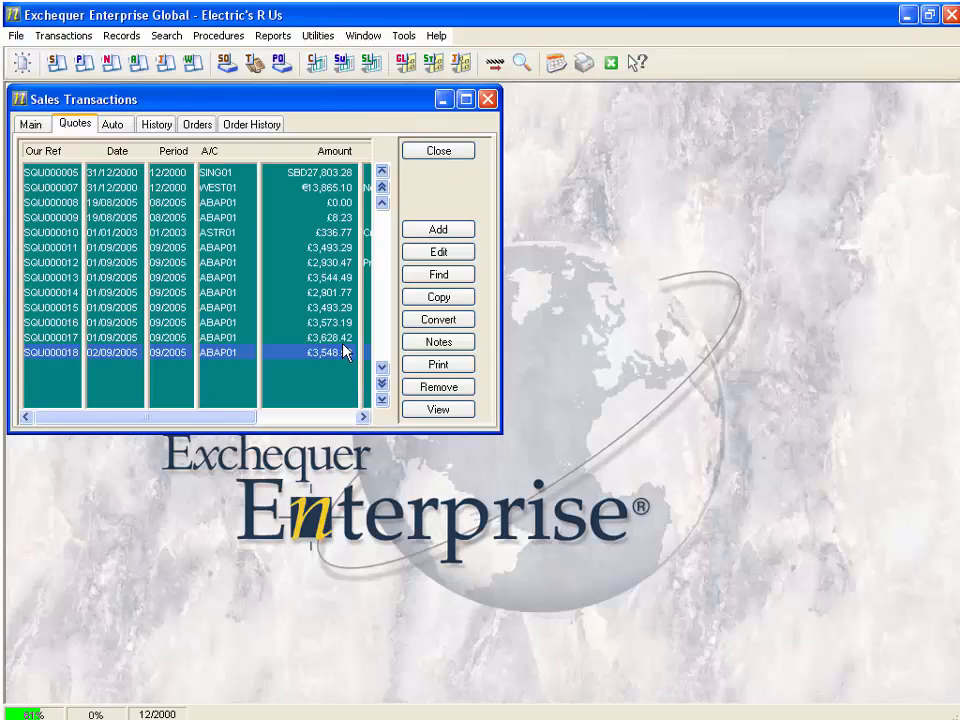
{"action": "left_click", "coordinate": [117, 126]}
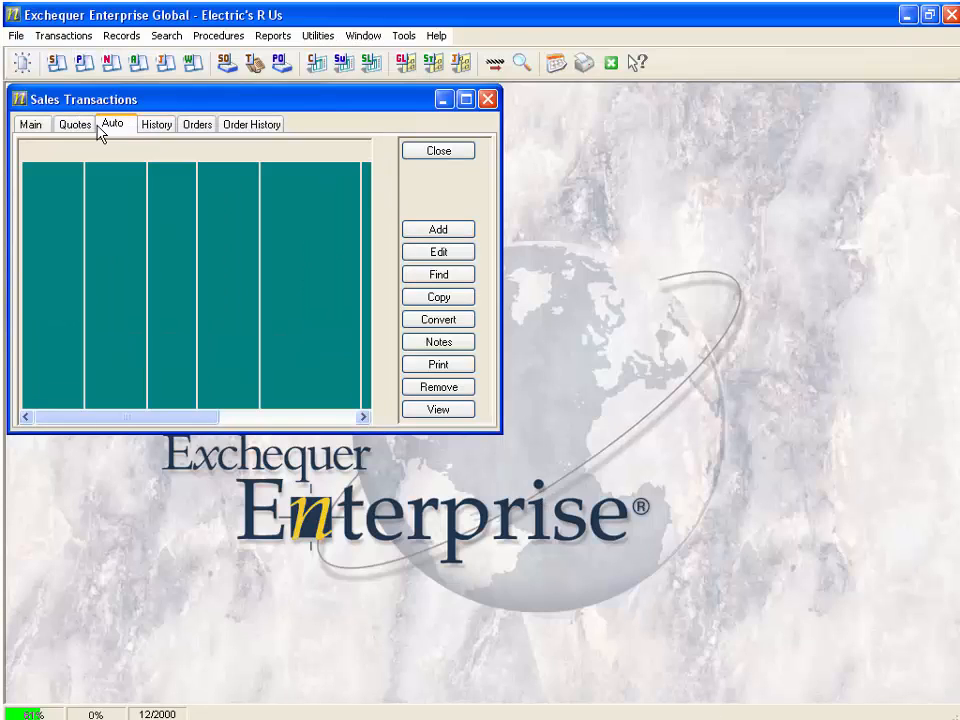
{"action": "left_click", "coordinate": [75, 124]}
{"action": "double_click", "coordinate": [221, 370]}
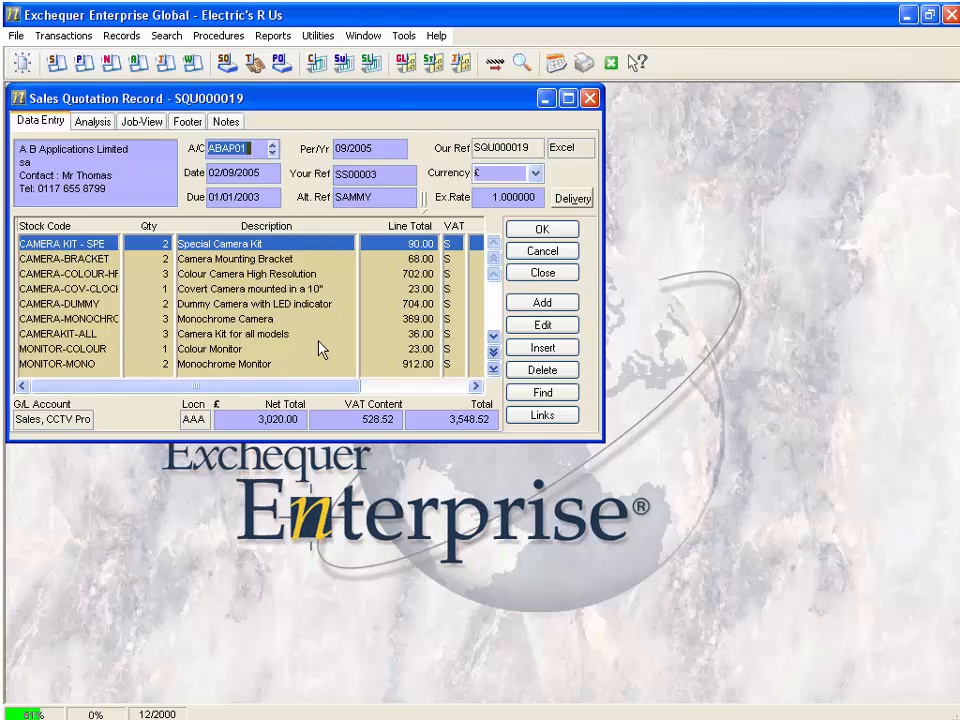
- Open the linked document PostTrans Template 11:58 from the quotation's links, and close the links list and quotation record
{"action": "left_click", "coordinate": [542, 415]}
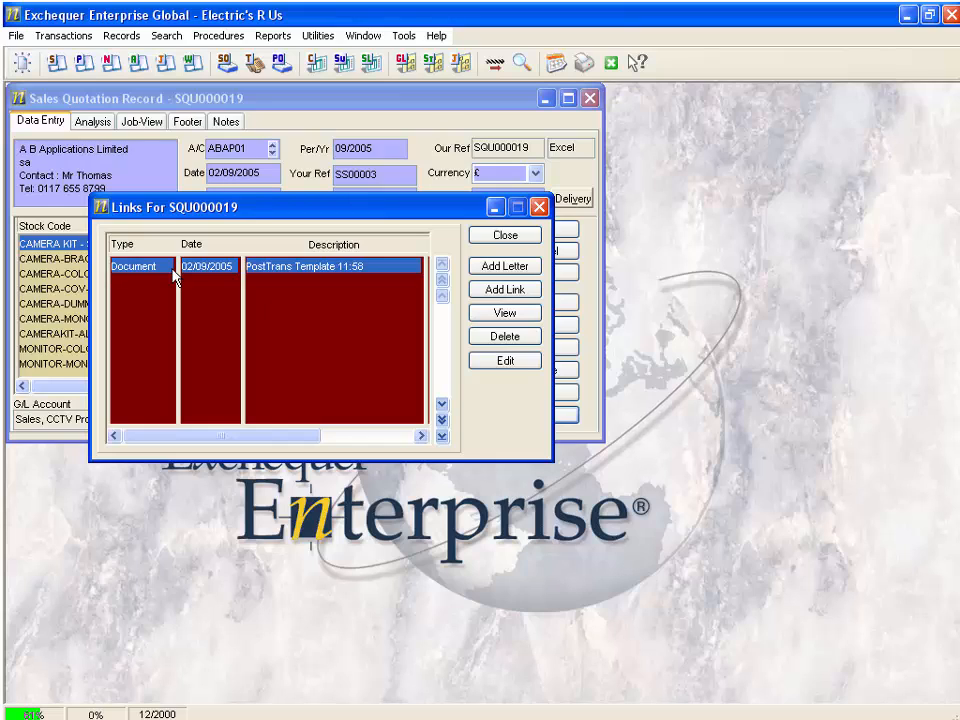
{"action": "double_click", "coordinate": [263, 267]}
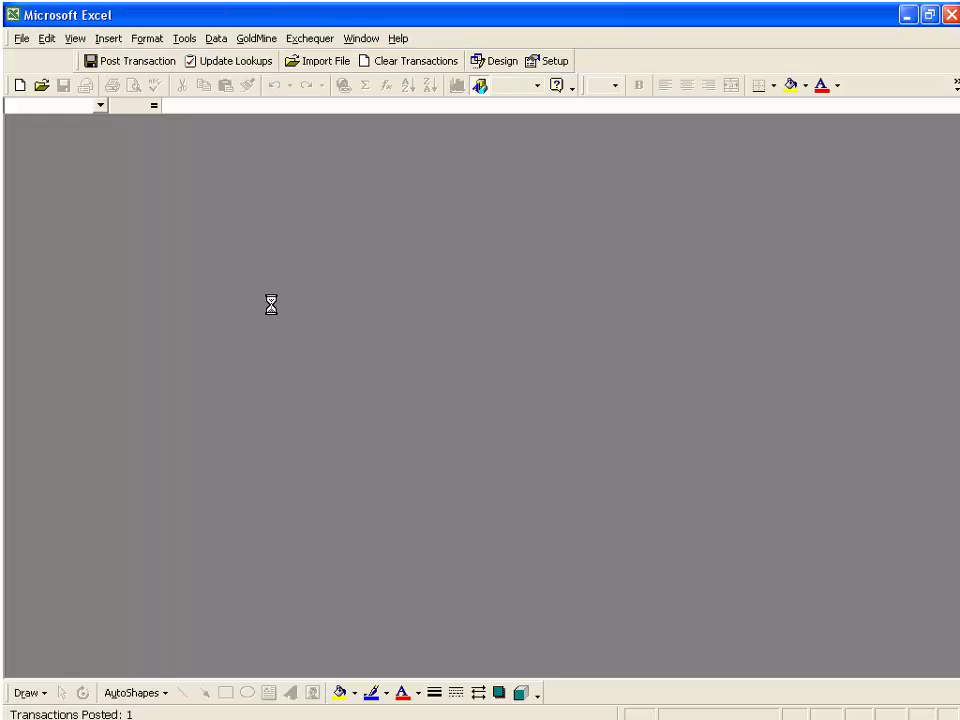
{"action": "left_click", "coordinate": [563, 394]}
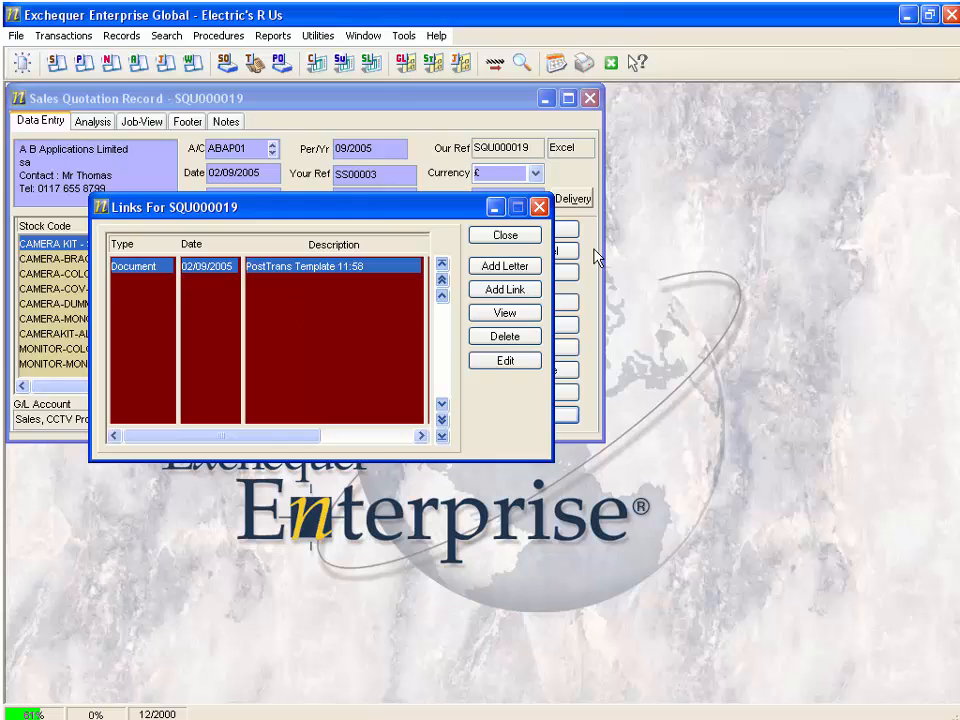
{"action": "key", "text": "Escape"}
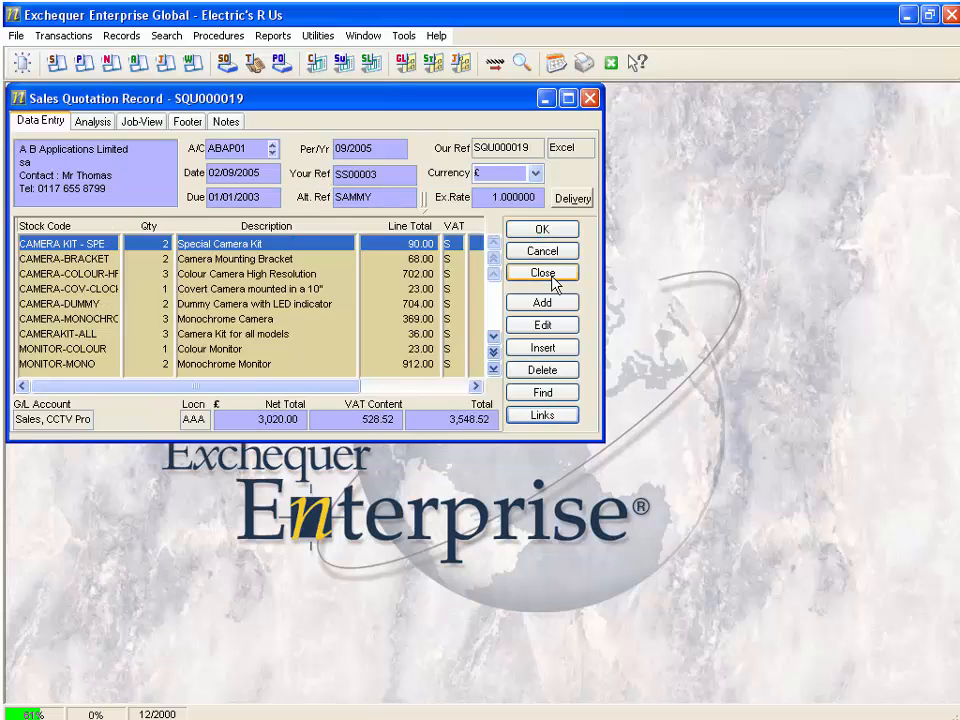
{"action": "left_click", "coordinate": [548, 273]}
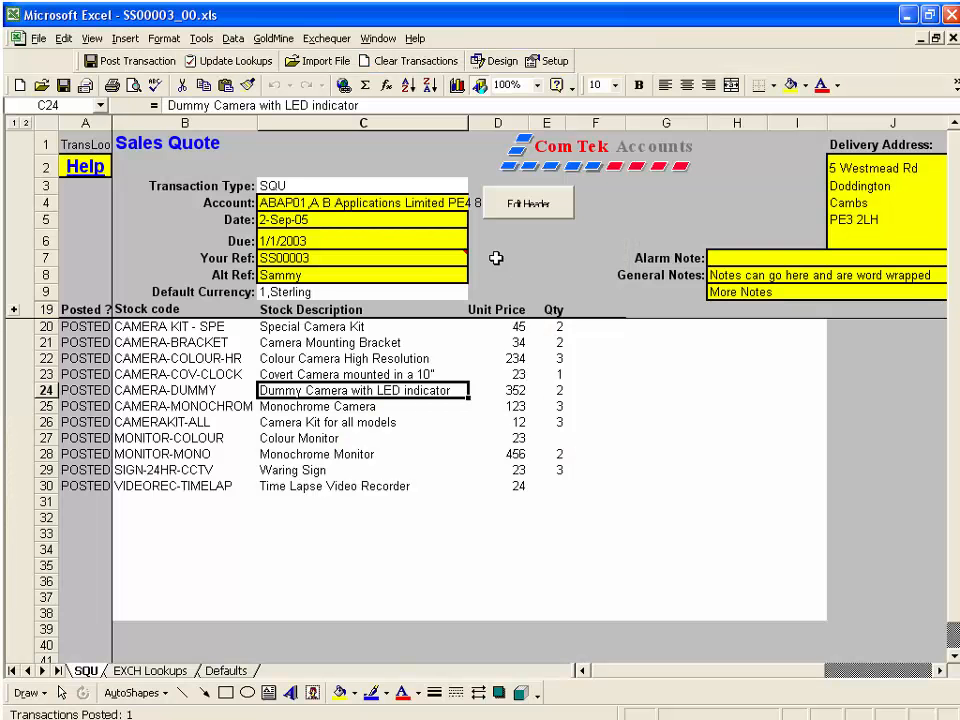
- Set the quantities to 1 for Special Camera Kit, 6 for Dummy Camera with LED indicator and 7 for Monochrome Camera
{"action": "left_click_drag", "start_coordinate": [556, 328], "coordinate": [556, 352]}
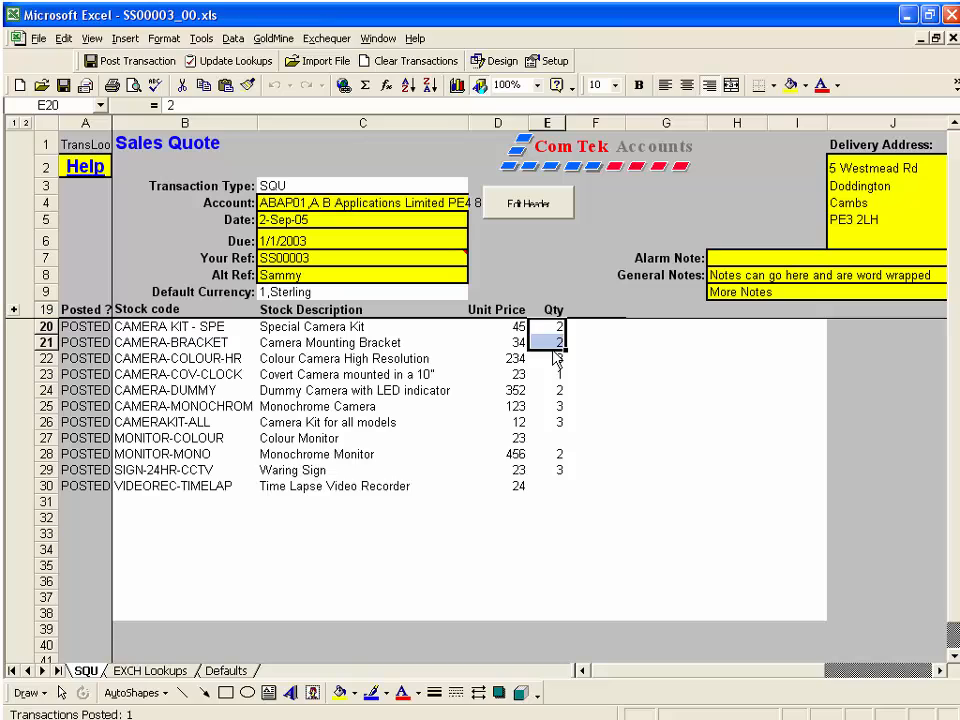
{"action": "type", "text": "1"}
{"action": "key", "text": "Return"}
{"action": "key", "text": "Down"}
{"action": "key", "text": "Down"}
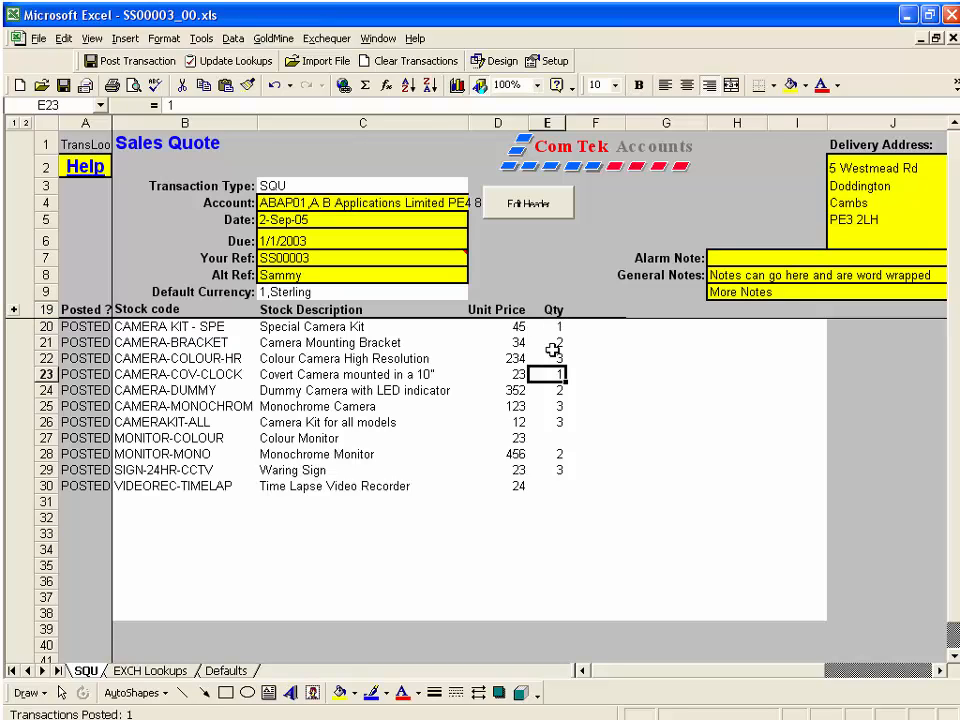
{"action": "key", "text": "Down"}
{"action": "type", "text": "6"}
{"action": "key", "text": "Return"}
{"action": "type", "text": "7"}
{"action": "key", "text": "Return"}
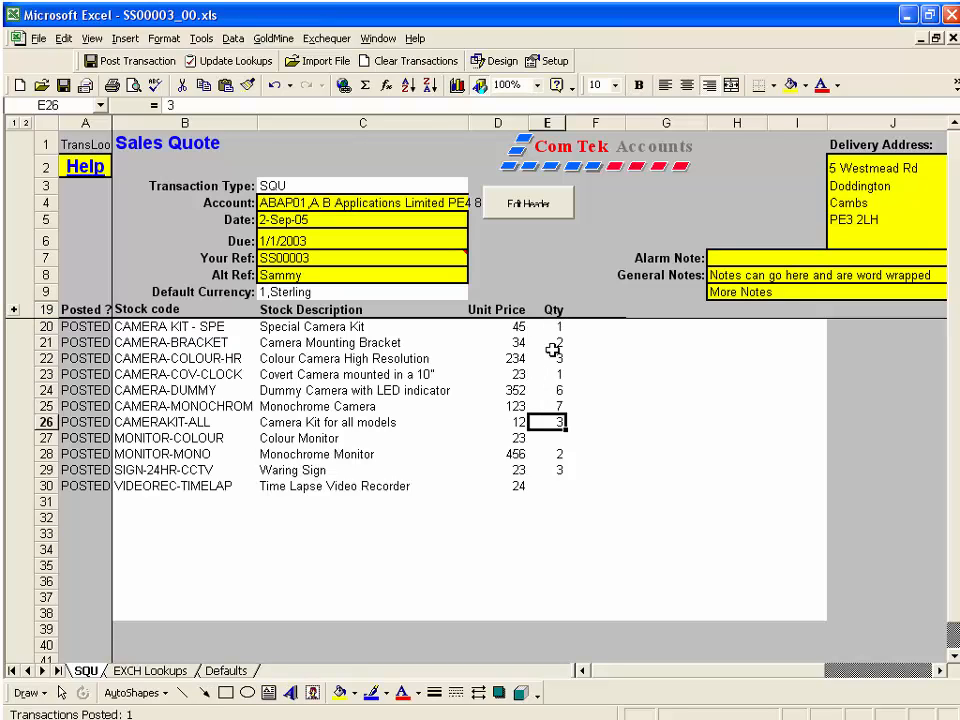
{"action": "key", "text": "Return"}
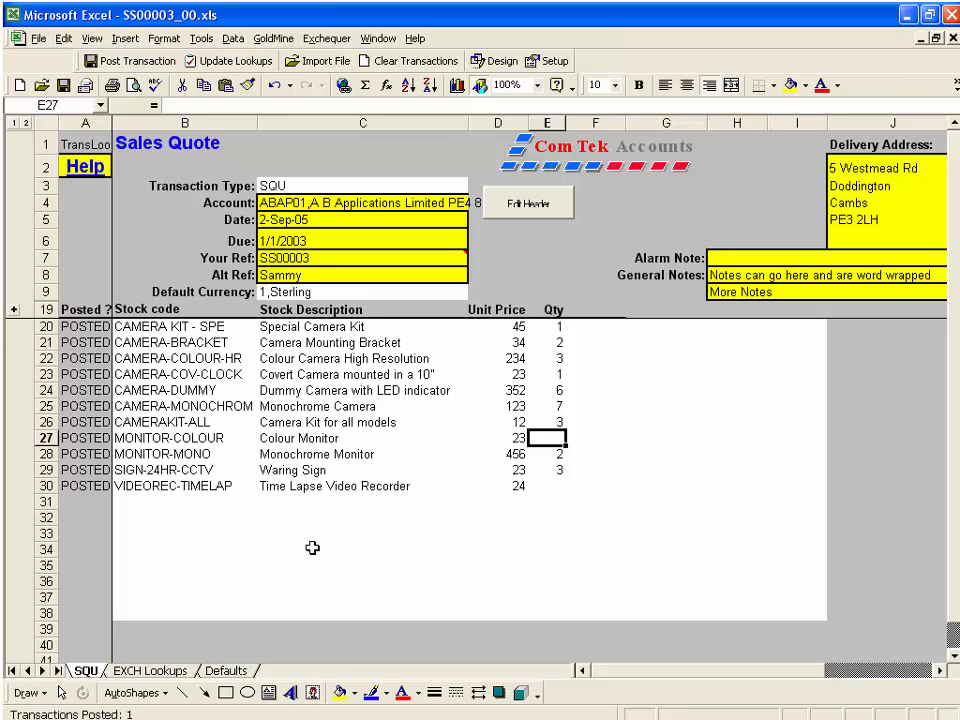
- Review the quantities in the Qty column and the posted transaction reference in A20
{"action": "left_click", "coordinate": [556, 326]}
{"action": "left_click", "coordinate": [556, 342]}
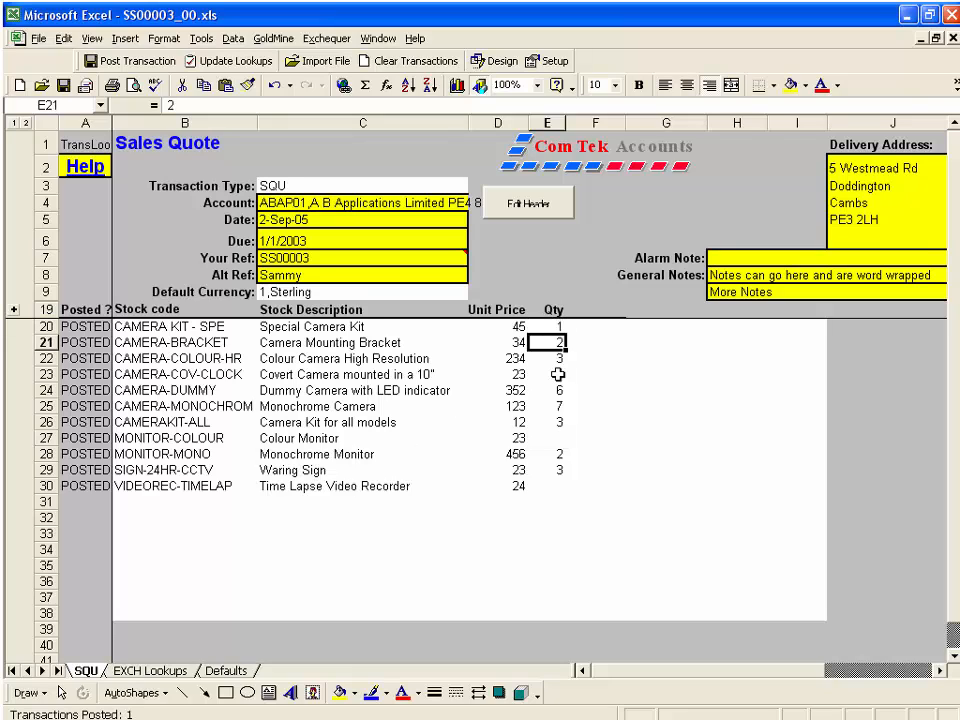
{"action": "left_click", "coordinate": [557, 374]}
{"action": "left_click", "coordinate": [557, 406]}
{"action": "left_click", "coordinate": [557, 438]}
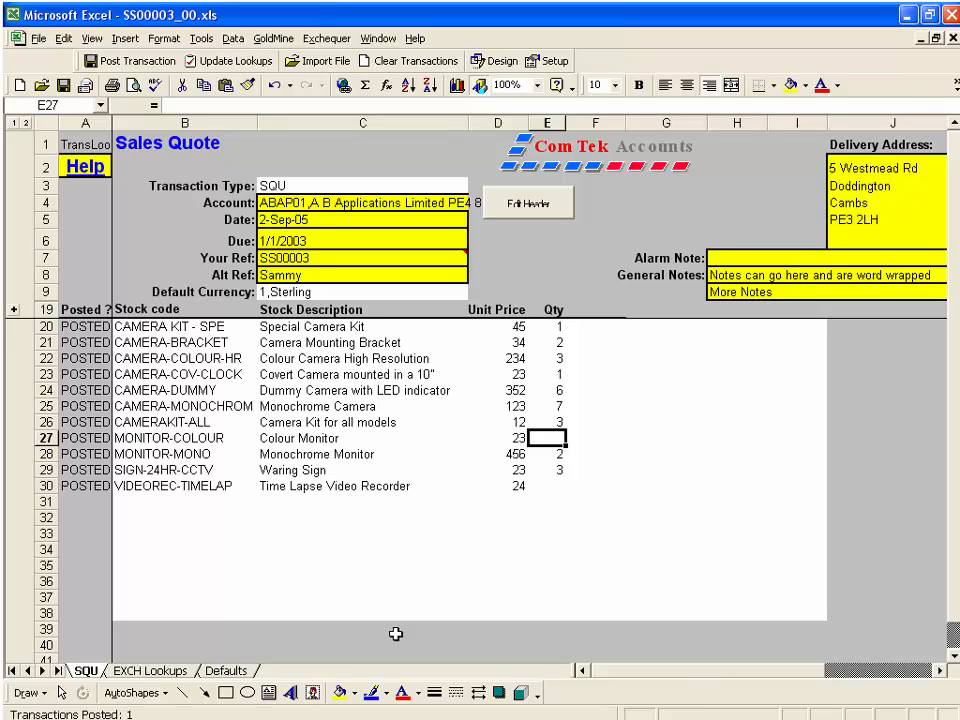
{"action": "left_click", "coordinate": [78, 326]}
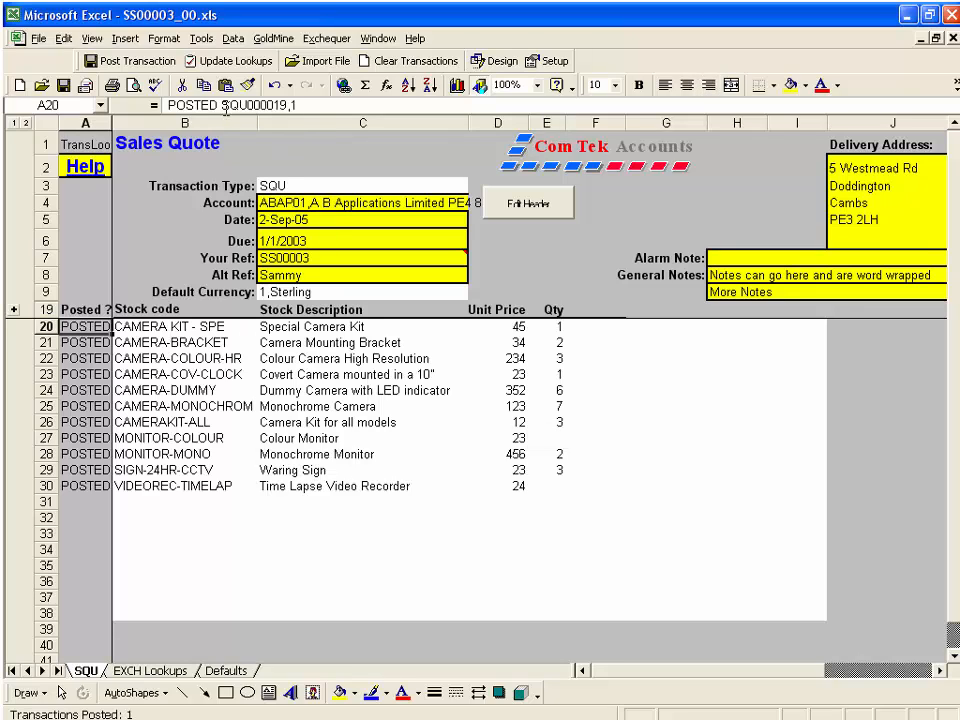
{"action": "left_click", "coordinate": [362, 394]}
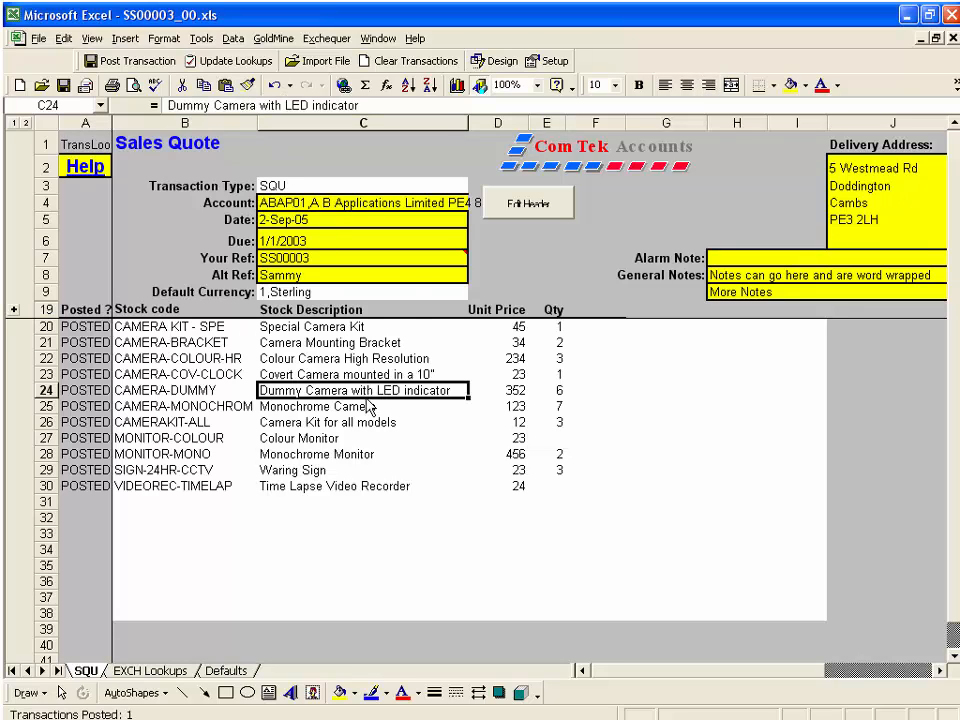
- Update the already posted quote transaction, entering a revised link description that notes the contact rang and revised, and post it
{"action": "left_click", "coordinate": [97, 61]}
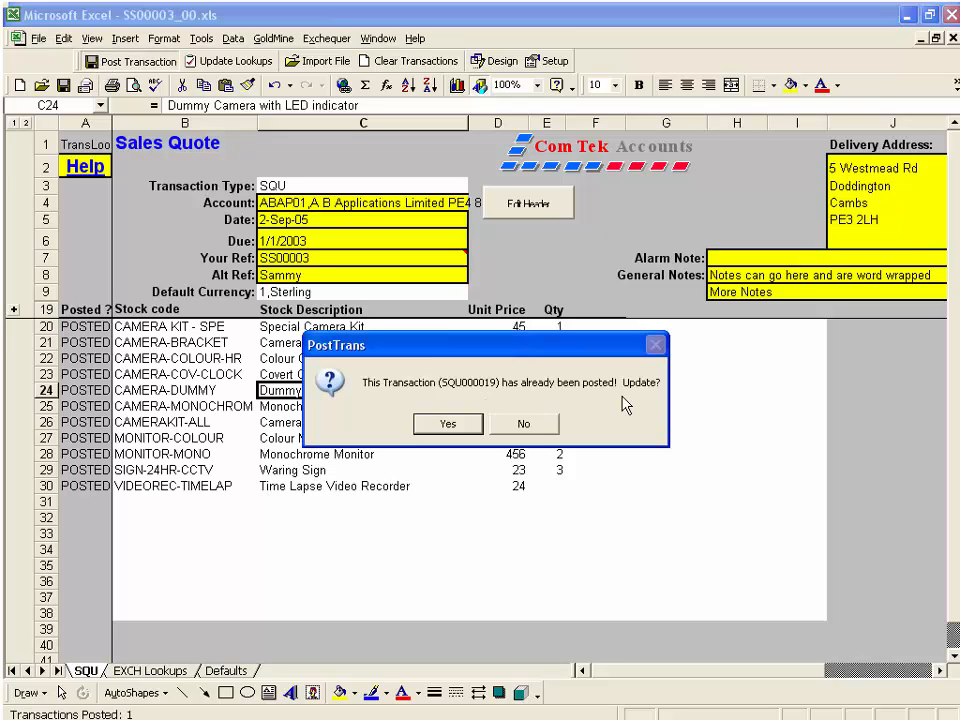
{"action": "left_click", "coordinate": [450, 424]}
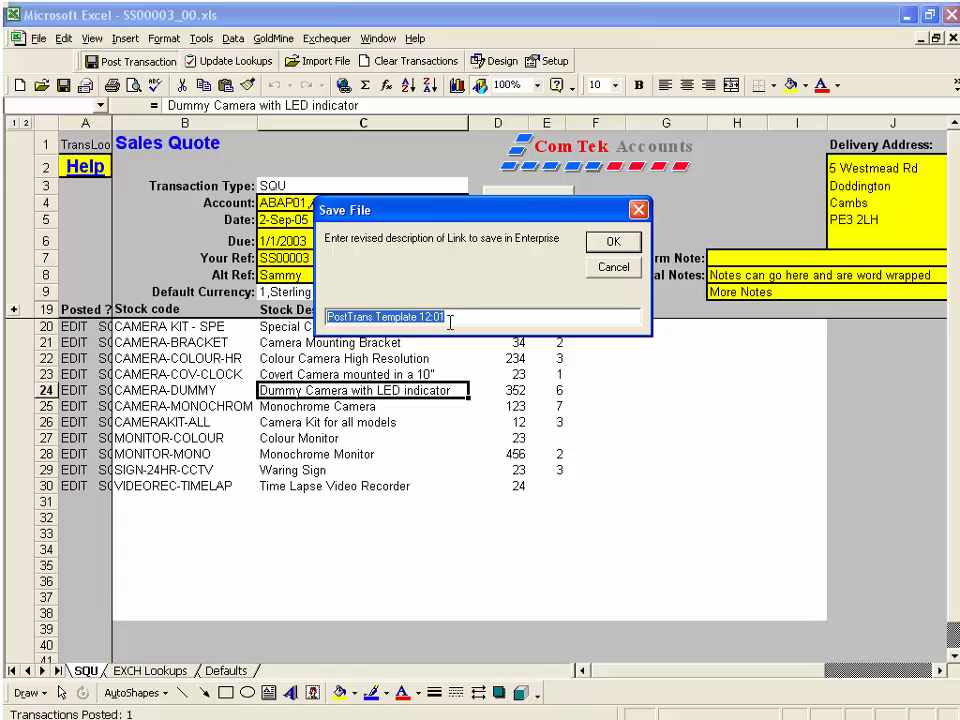
{"action": "type", "text": "JO rang"}
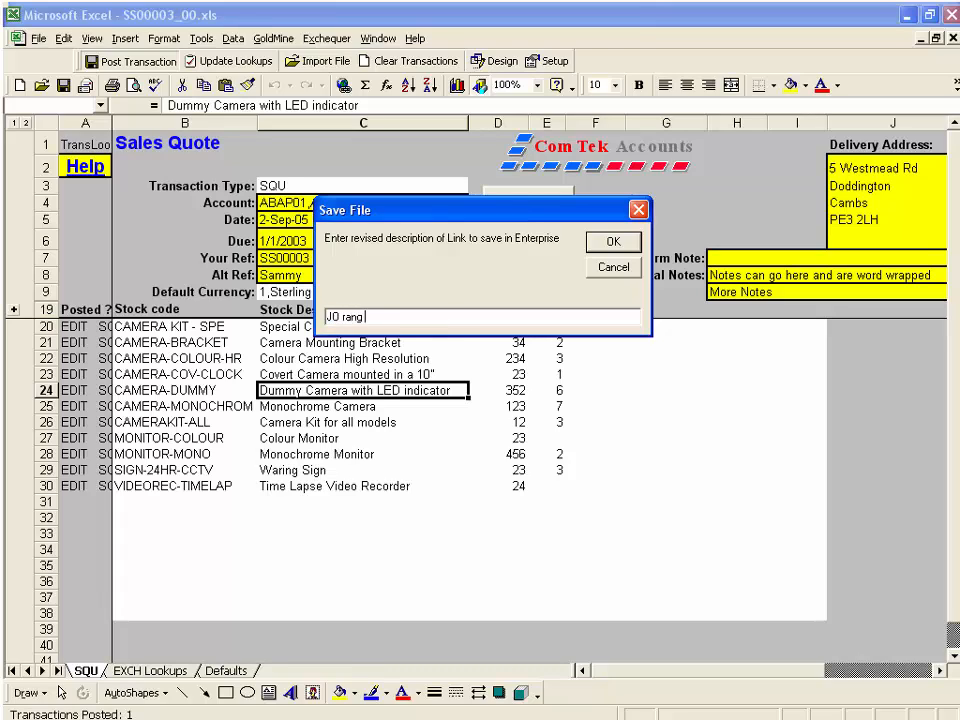
{"action": "type", "text": " and revided"}
{"action": "left_click", "coordinate": [613, 242]}
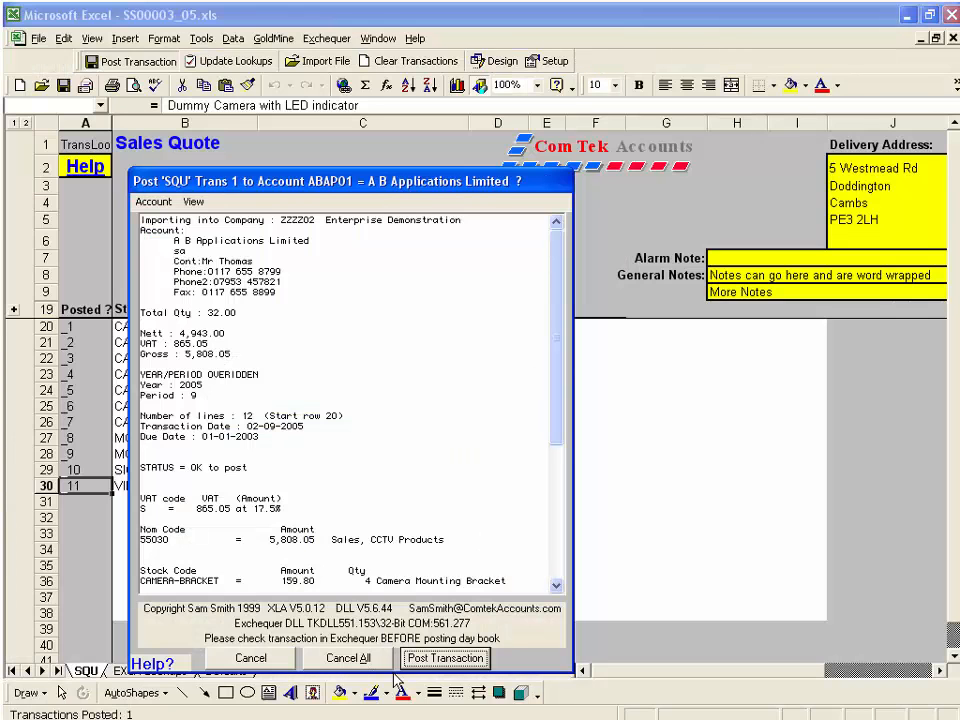
{"action": "left_click", "coordinate": [438, 662]}
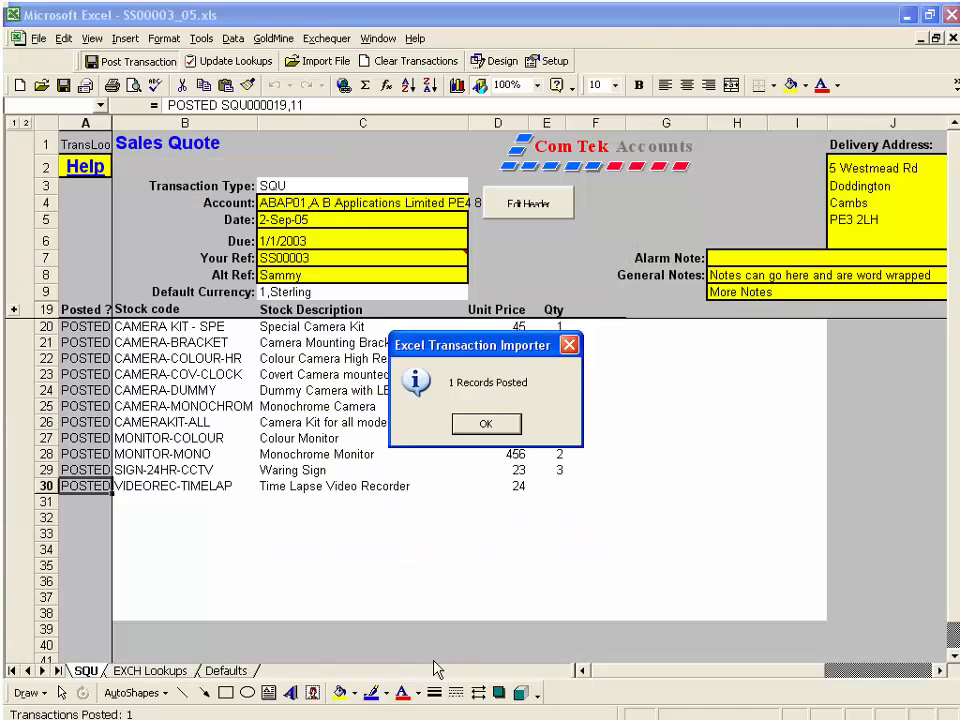
{"action": "left_click", "coordinate": [484, 428]}
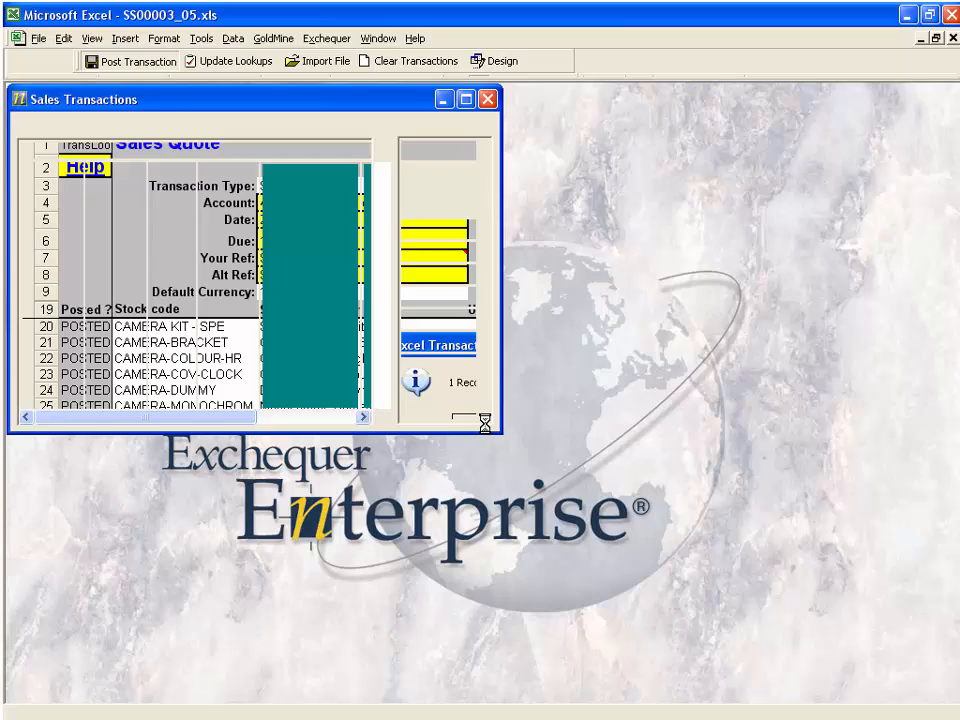
- Switch to Exchequer Enterprise, check the newest sales quotation's links for the revised document, and close the links list and quotation record
{"action": "key", "text": "alt+Tab"}
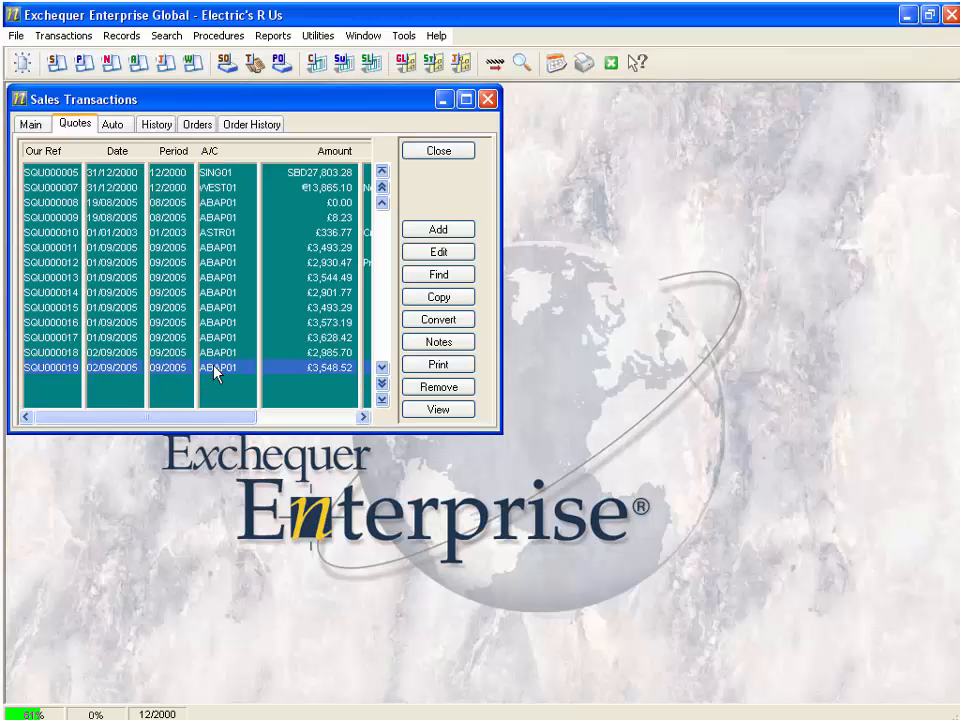
{"action": "double_click", "coordinate": [216, 370]}
{"action": "left_click", "coordinate": [536, 423]}
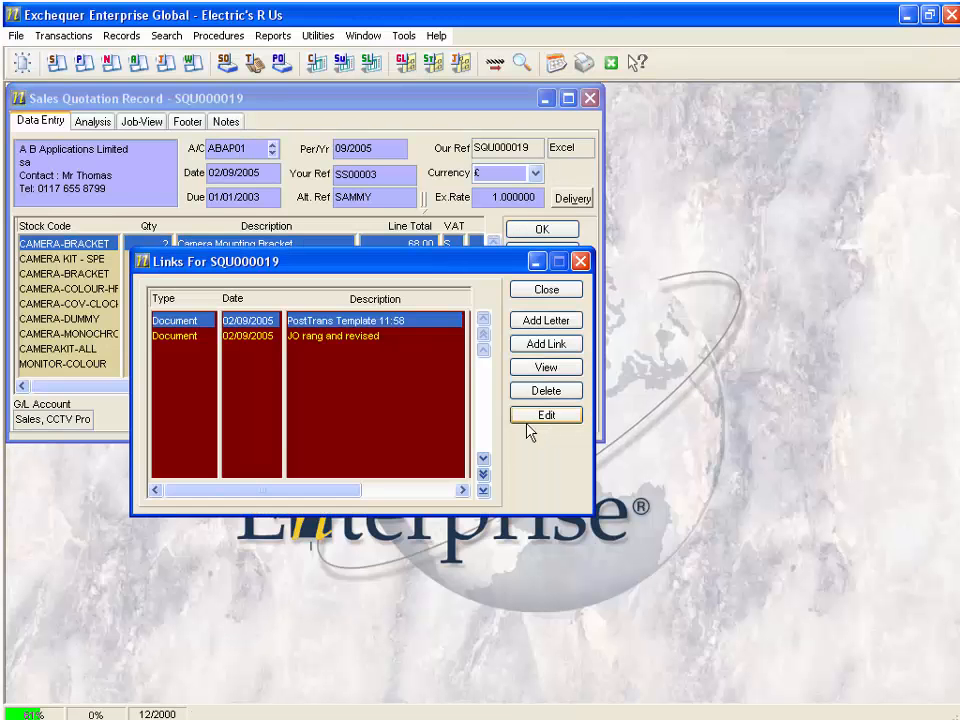
{"action": "left_click", "coordinate": [332, 336]}
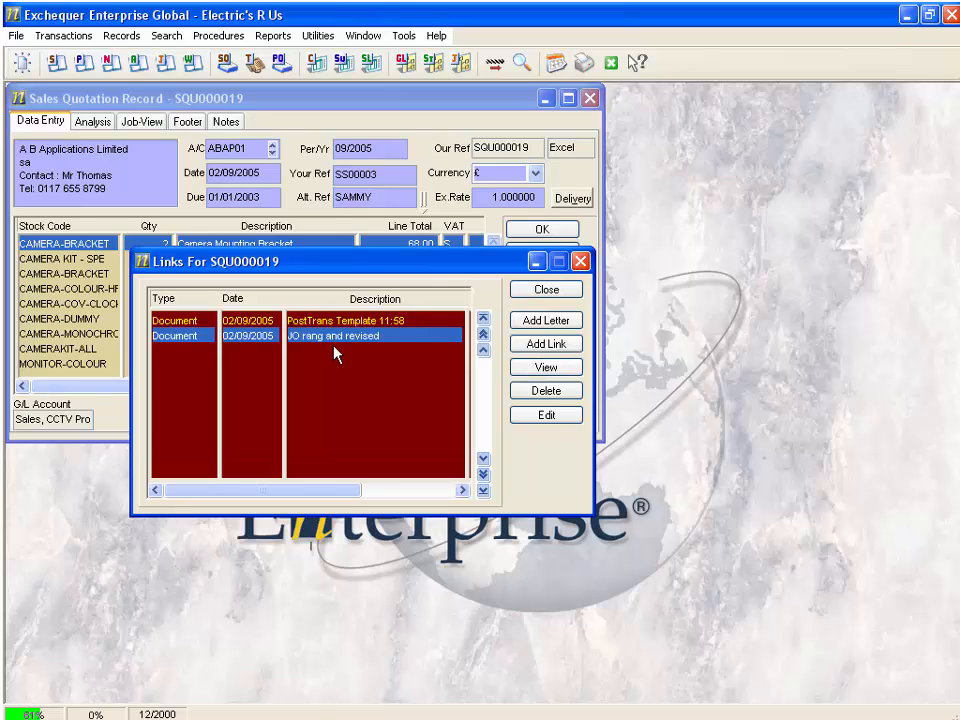
{"action": "left_click", "coordinate": [546, 289]}
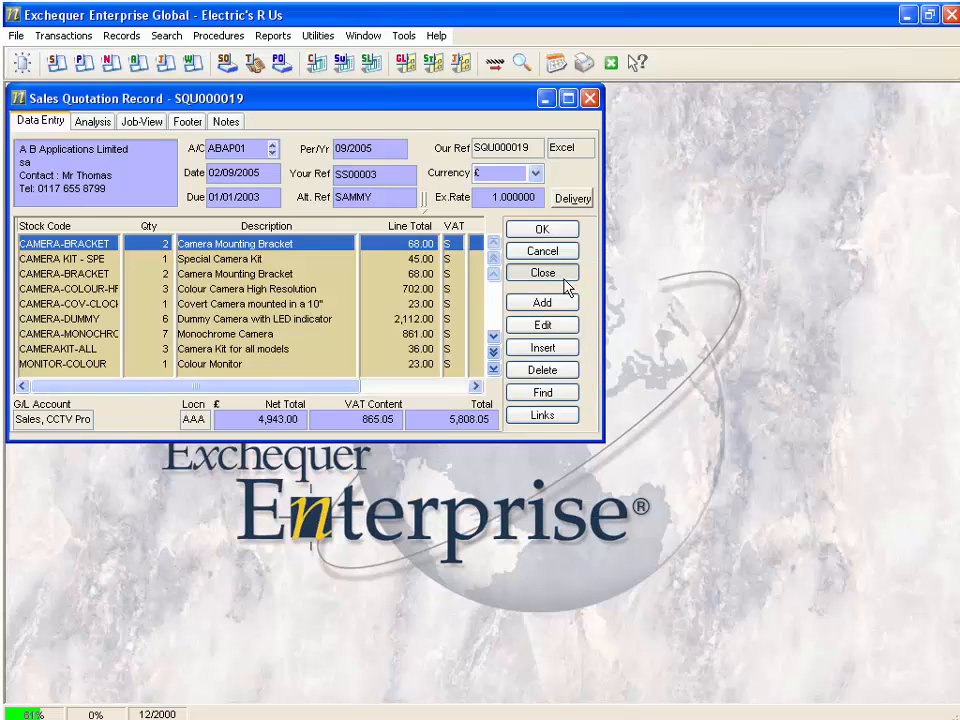
{"action": "left_click", "coordinate": [542, 272]}
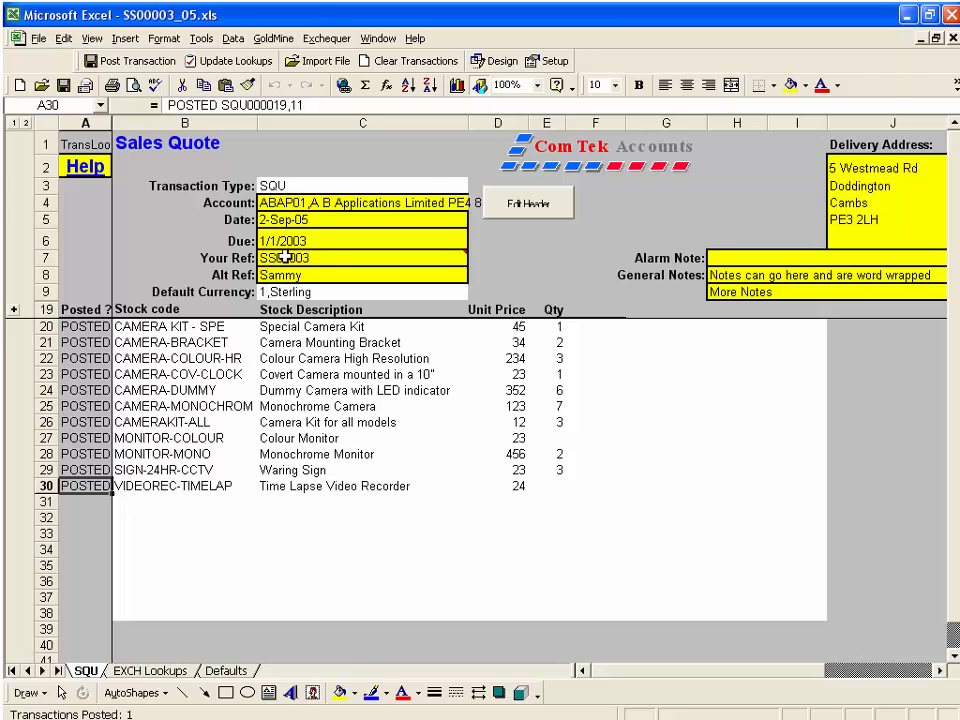
- Review the Printing, Trans Header Cells3 and Other settings in the System Setup, and close it without saving
{"action": "left_click", "coordinate": [554, 65]}
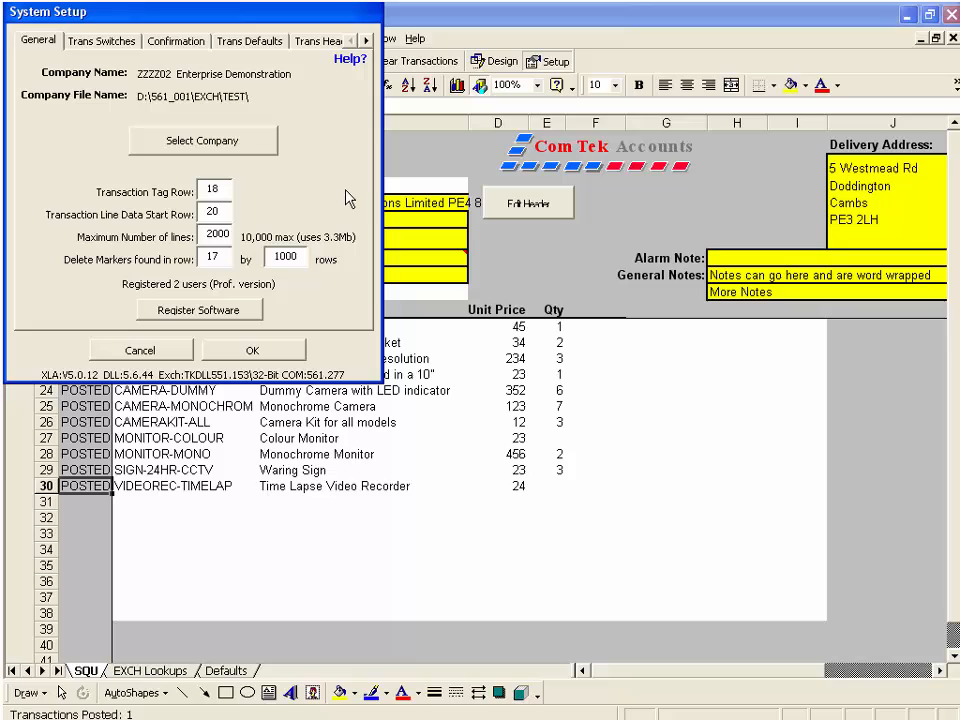
{"action": "left_click", "coordinate": [366, 40]}
{"action": "left_click", "coordinate": [366, 40]}
{"action": "left_click", "coordinate": [366, 40]}
{"action": "left_click", "coordinate": [366, 40]}
{"action": "left_click", "coordinate": [366, 40]}
{"action": "left_click", "coordinate": [250, 42]}
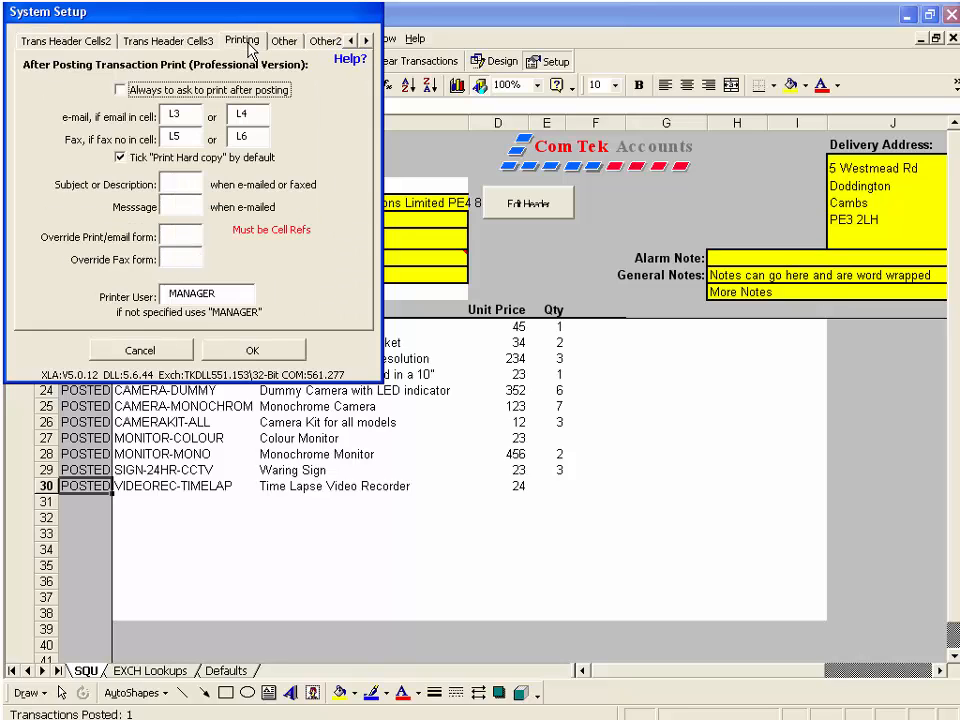
{"action": "left_click", "coordinate": [196, 42]}
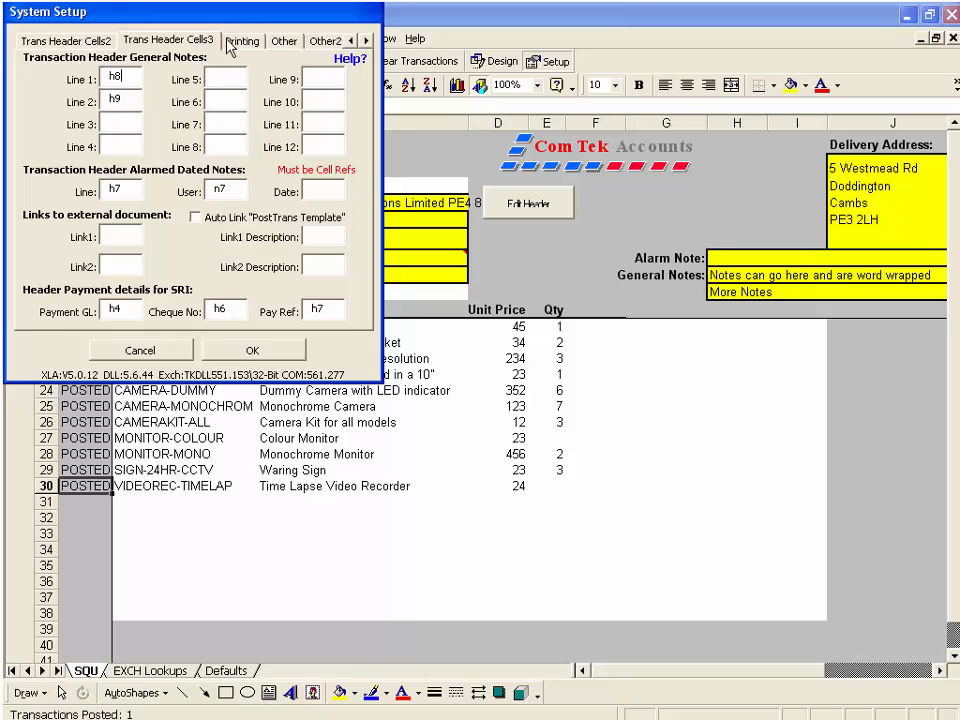
{"action": "left_click", "coordinate": [284, 42]}
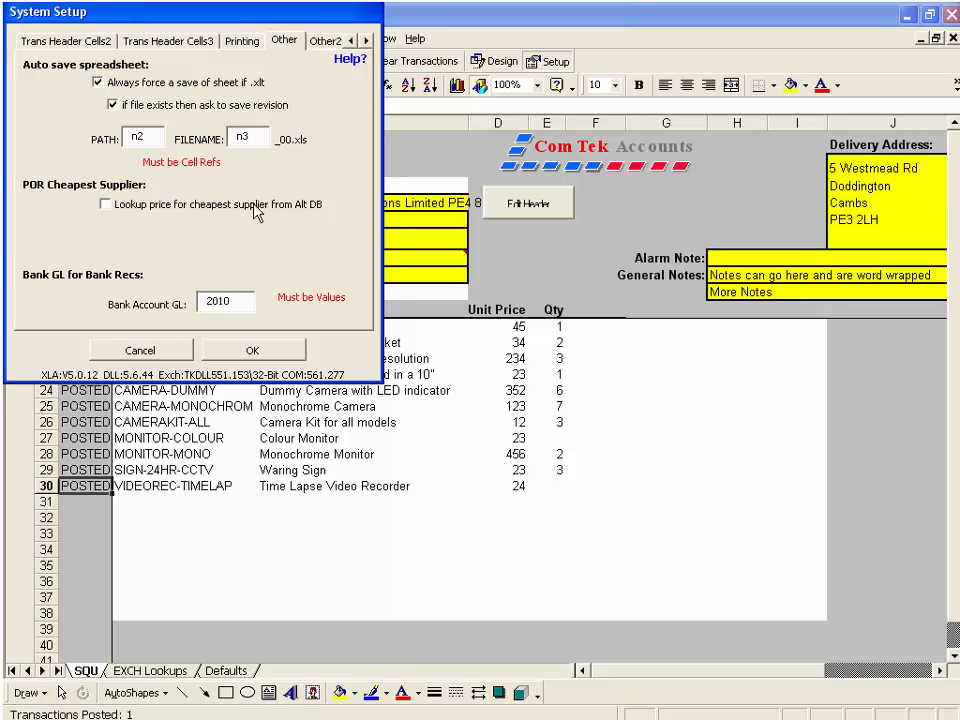
{"action": "left_click", "coordinate": [137, 350]}
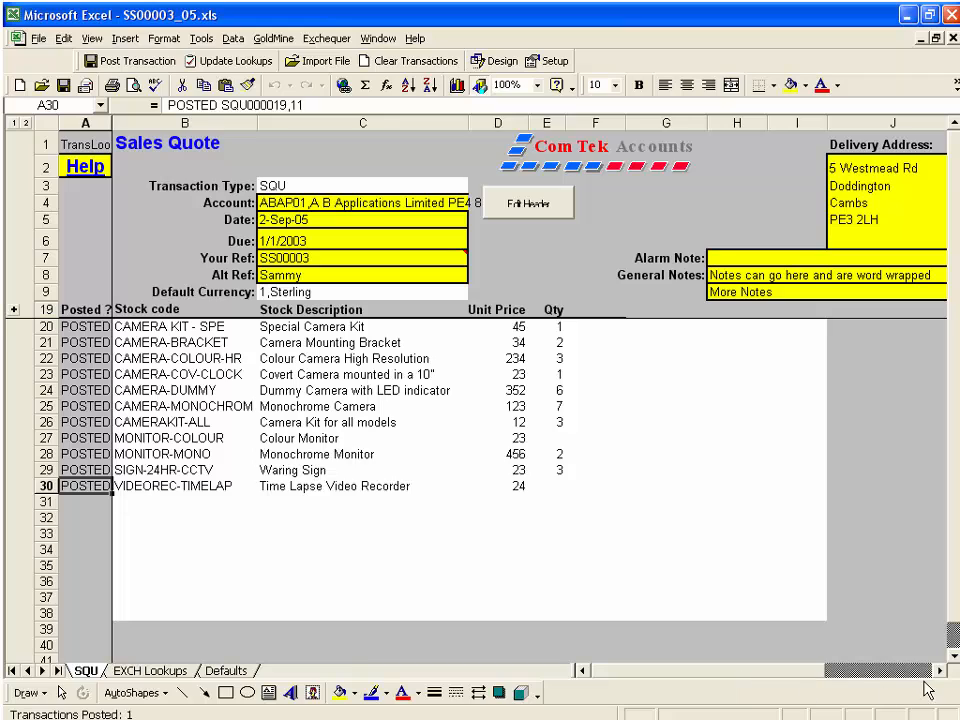
- Examine the save path in N2, the filename formula in N3 and the Your Ref cell C7 that supplies the filename
{"action": "left_click", "coordinate": [940, 671]}
{"action": "left_click", "coordinate": [940, 671]}
{"action": "left_click", "coordinate": [940, 671]}
{"action": "left_click", "coordinate": [795, 165]}
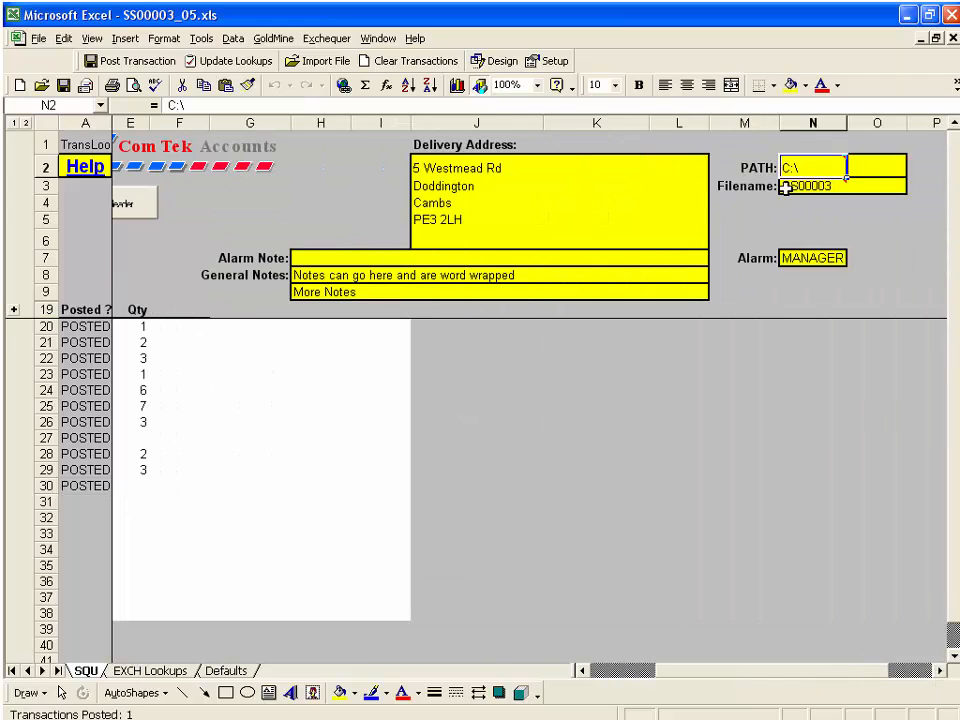
{"action": "left_click", "coordinate": [797, 187]}
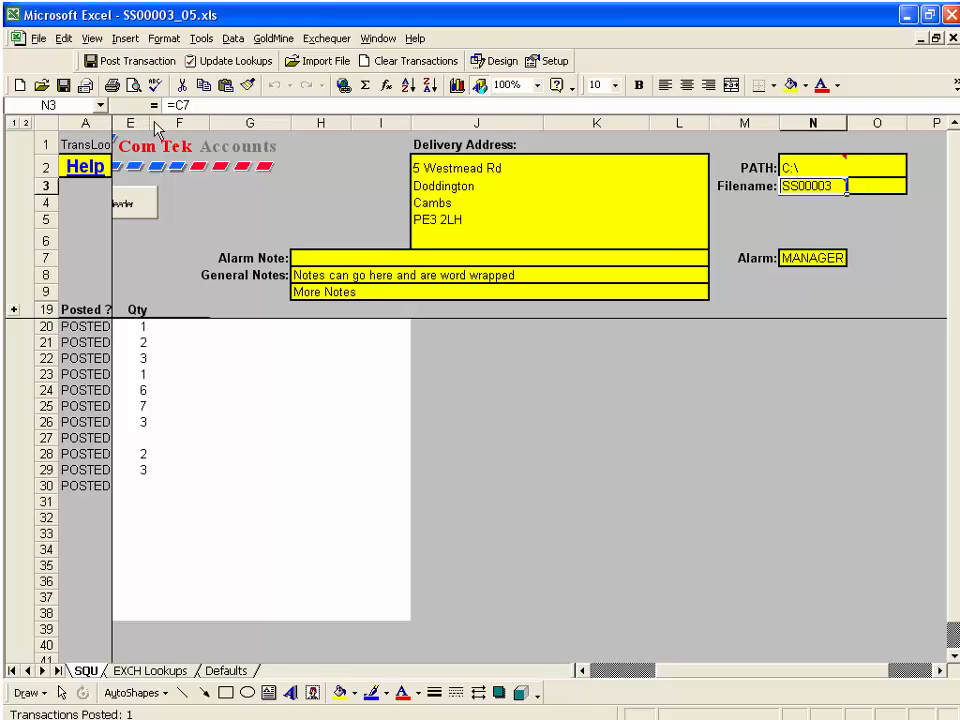
{"action": "left_click", "coordinate": [600, 670]}
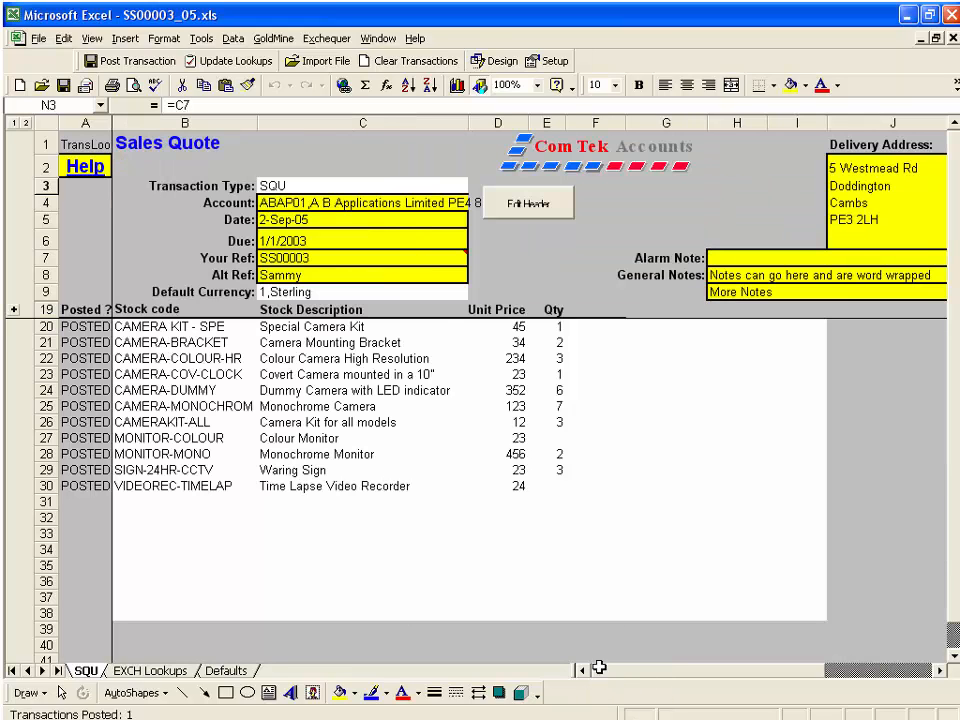
{"action": "left_click", "coordinate": [284, 256]}
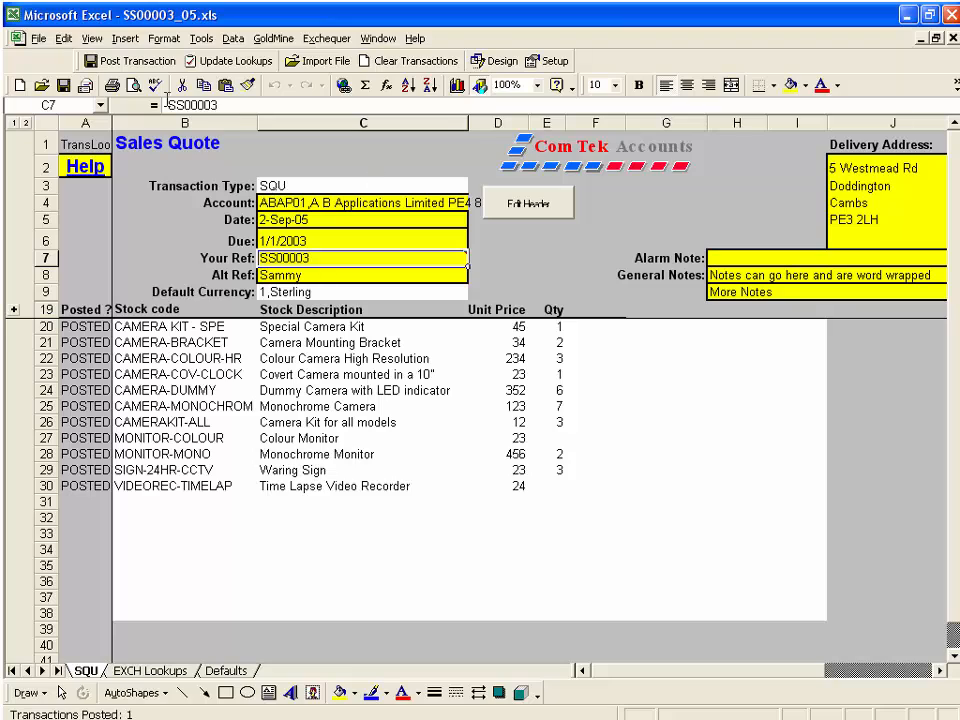